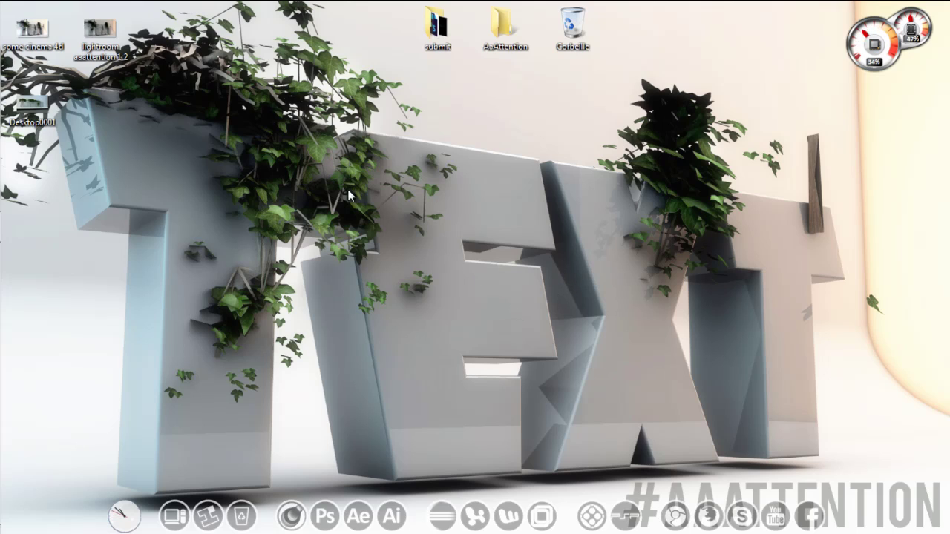
Step: Examine the finished ivy-covered text in the "some cinema 4d" image, close it and switch to Cinema 4D
double_click(32, 30)
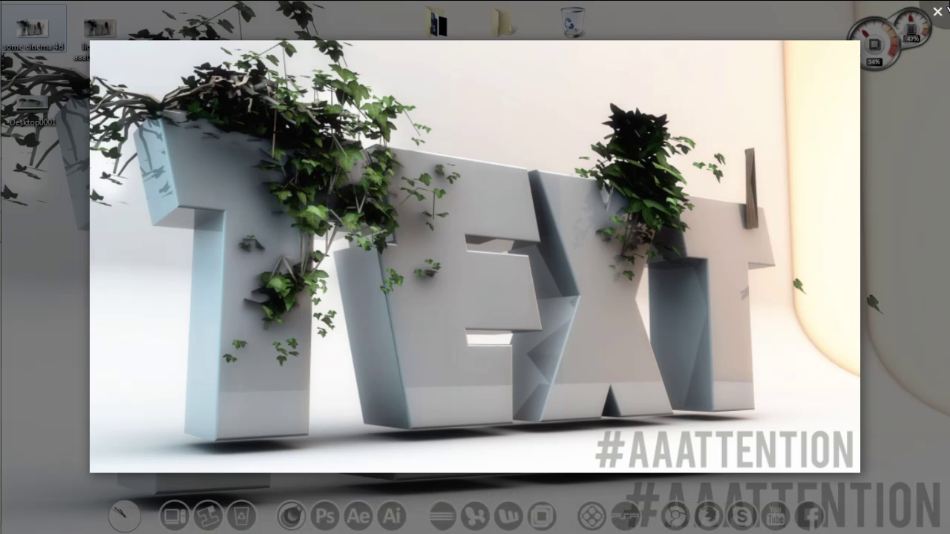
key("Escape")
left_click_drag(568, 169, 248, 326)
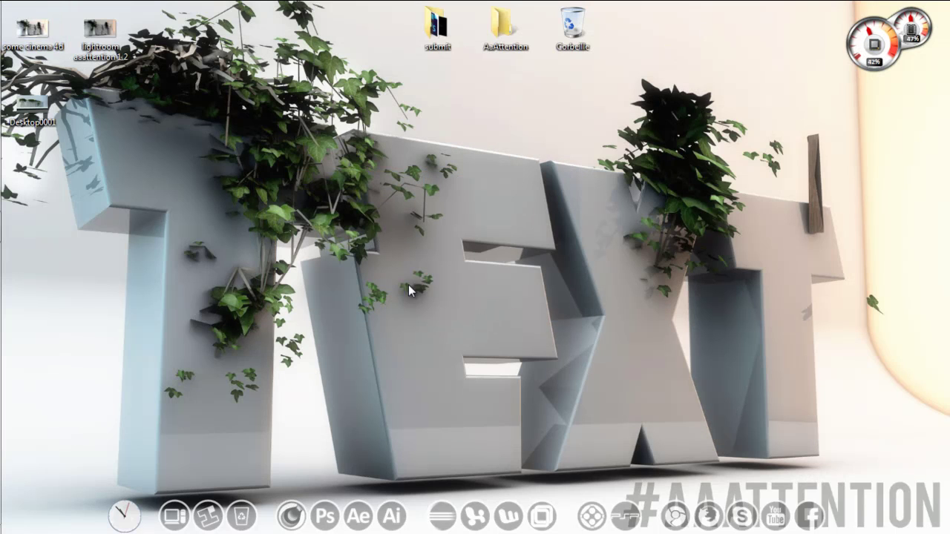
mouse_move(3, 230)
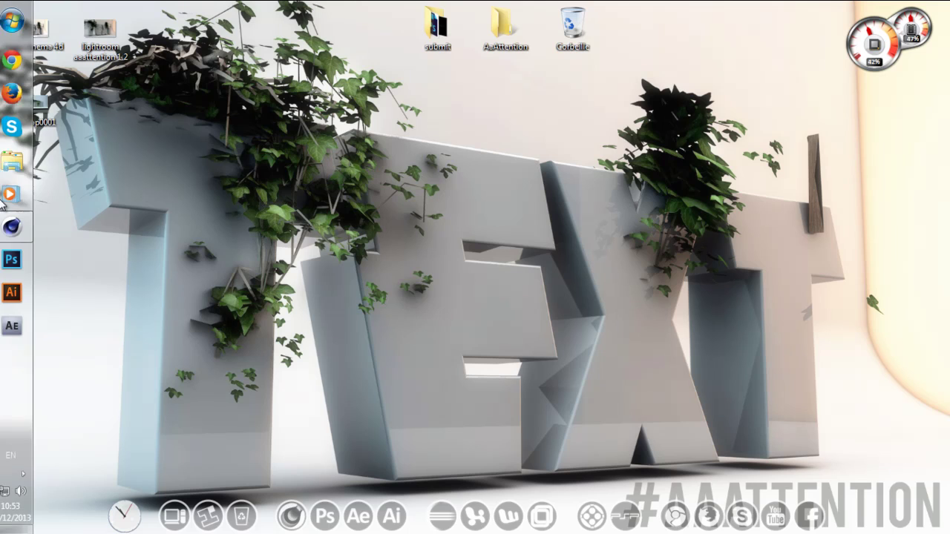
left_click(20, 230)
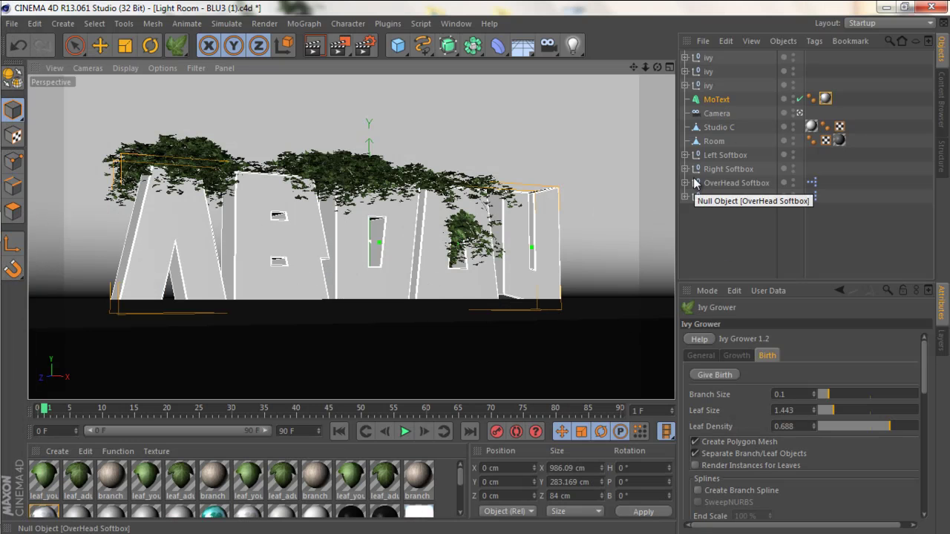
Step: Delete the old MoText and three ivy objects from the scene, along with the leaf and branch materials
left_click_drag(851, 98, 672, 41)
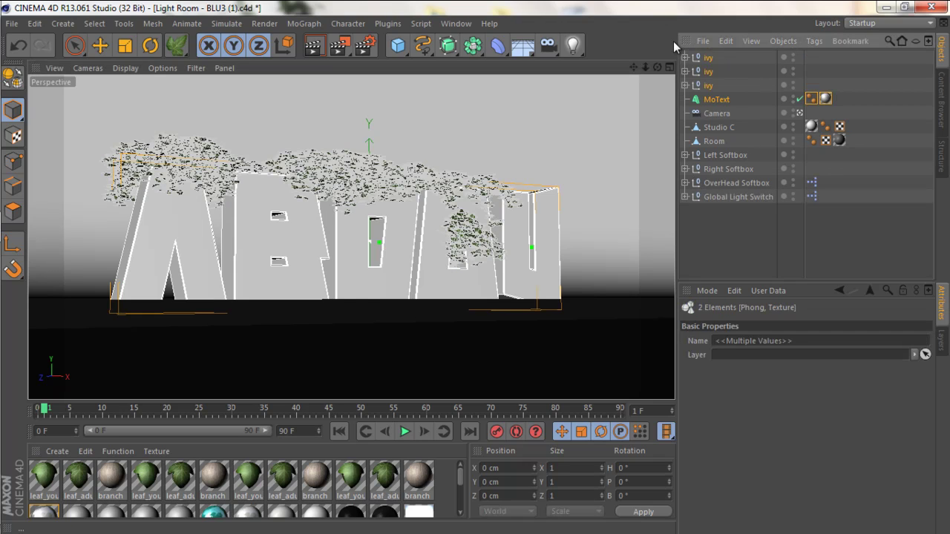
left_click(773, 247)
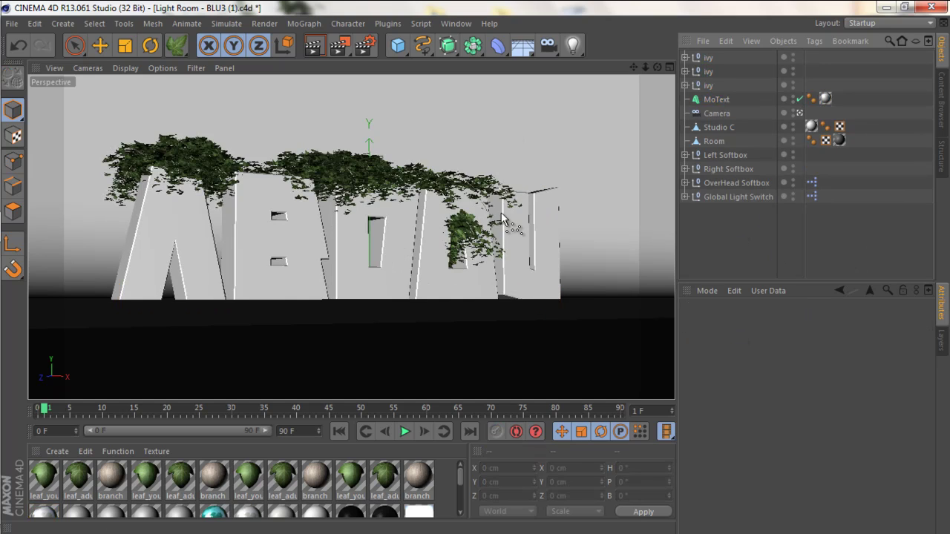
left_click(715, 99)
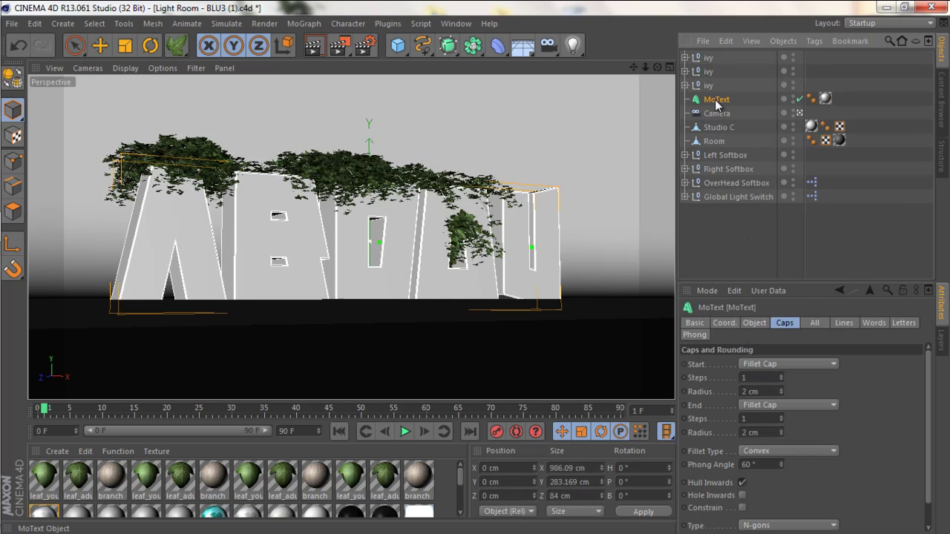
left_click(707, 60, "shift")
key("Delete")
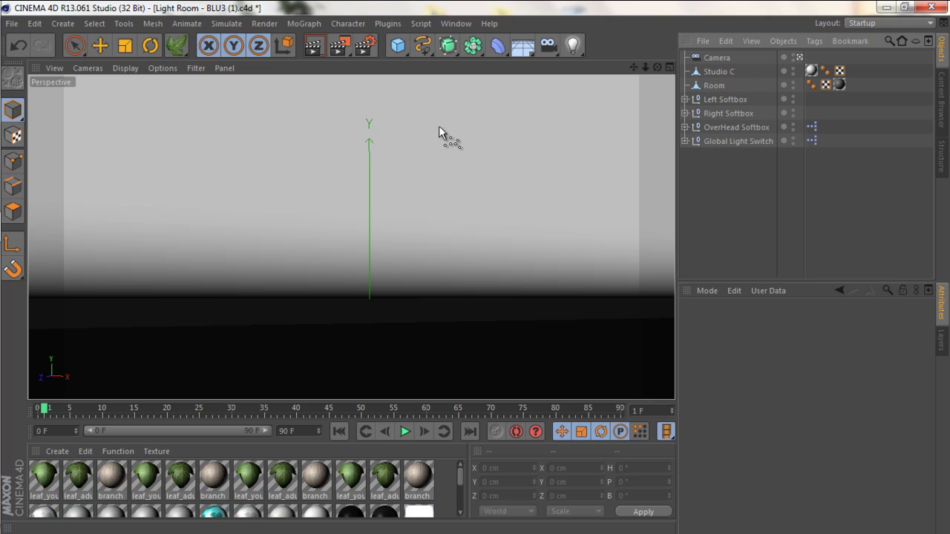
left_click_drag(441, 482, 29, 475)
key("Delete")
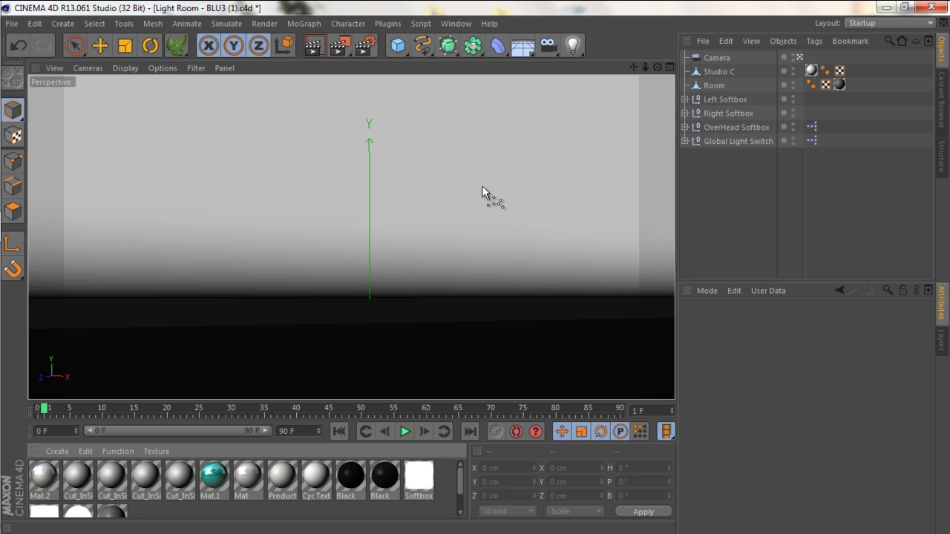
Step: Add a MoText object to the scene and set its font to Savantism
left_click(299, 23)
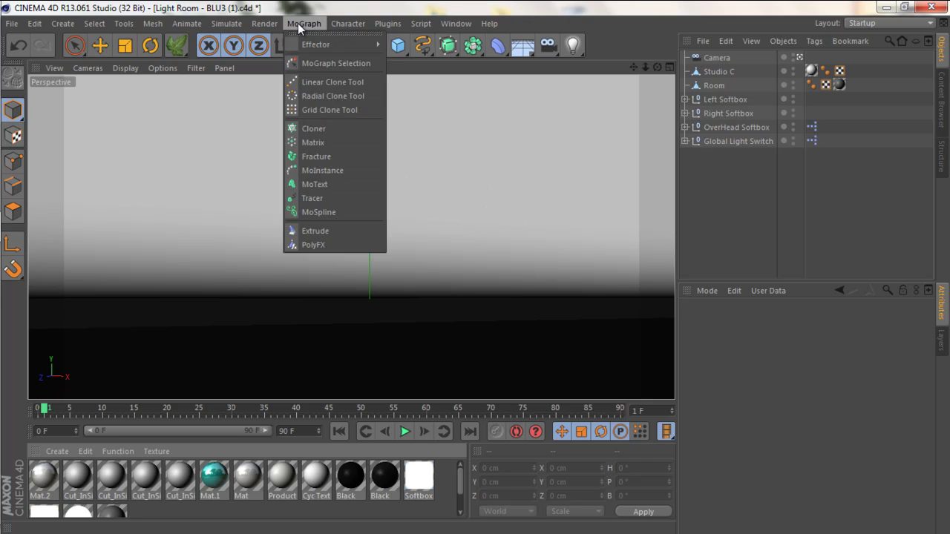
left_click(345, 182)
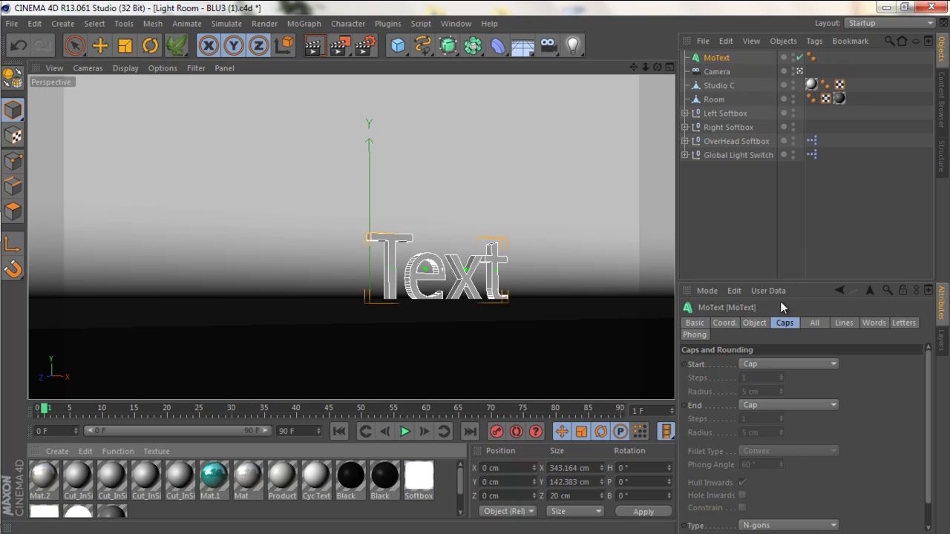
left_click(754, 322)
left_click_drag(754, 401, 683, 399)
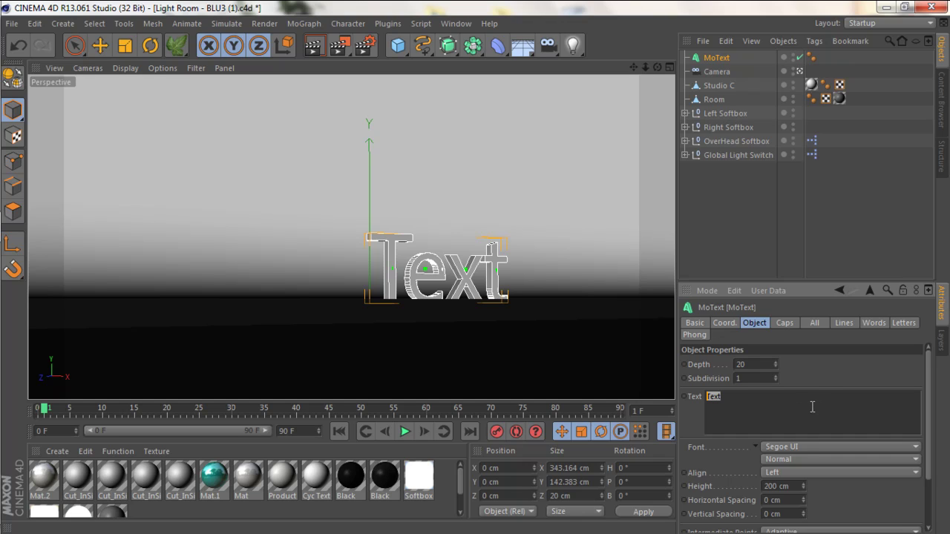
left_click(801, 446)
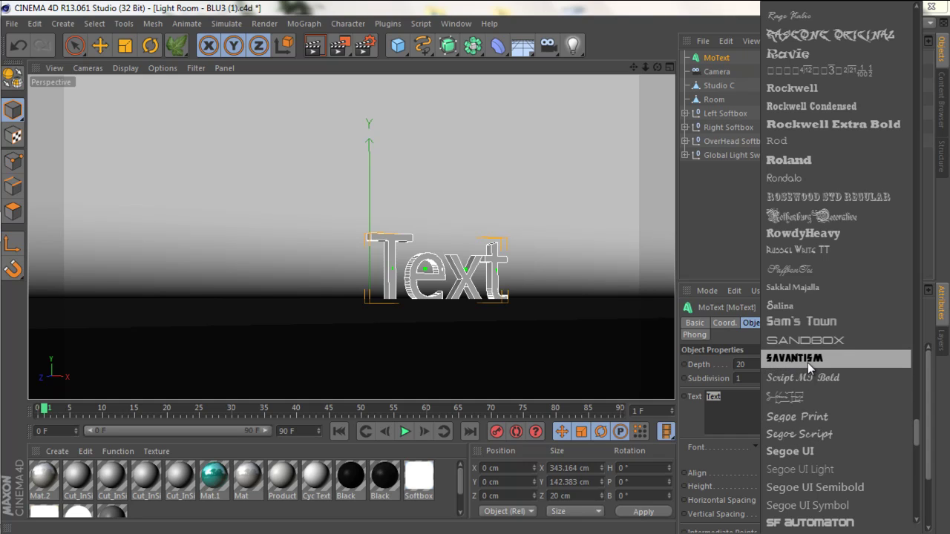
left_click(827, 358)
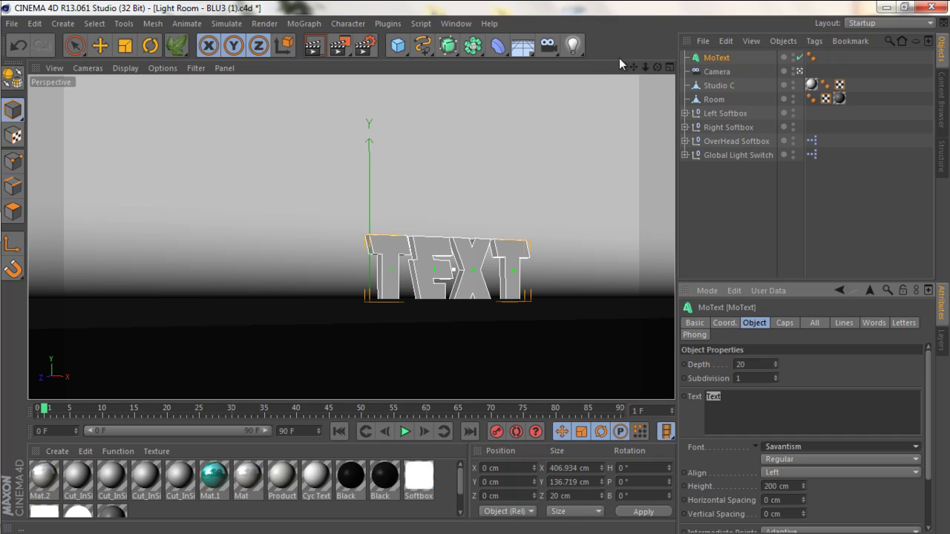
Step: Set the MoText object's extrusion depth to 60
left_click_drag(635, 69, 568, 71)
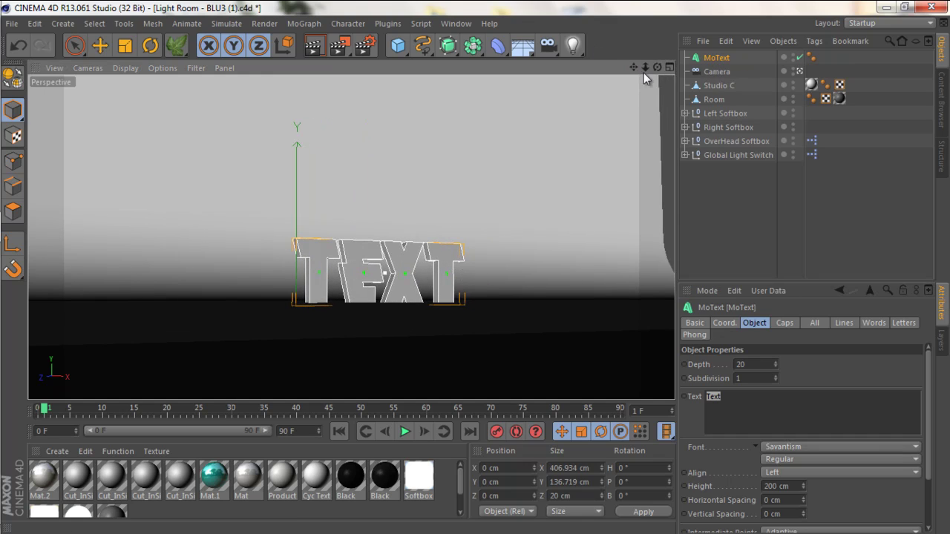
left_click_drag(646, 68, 476, 274)
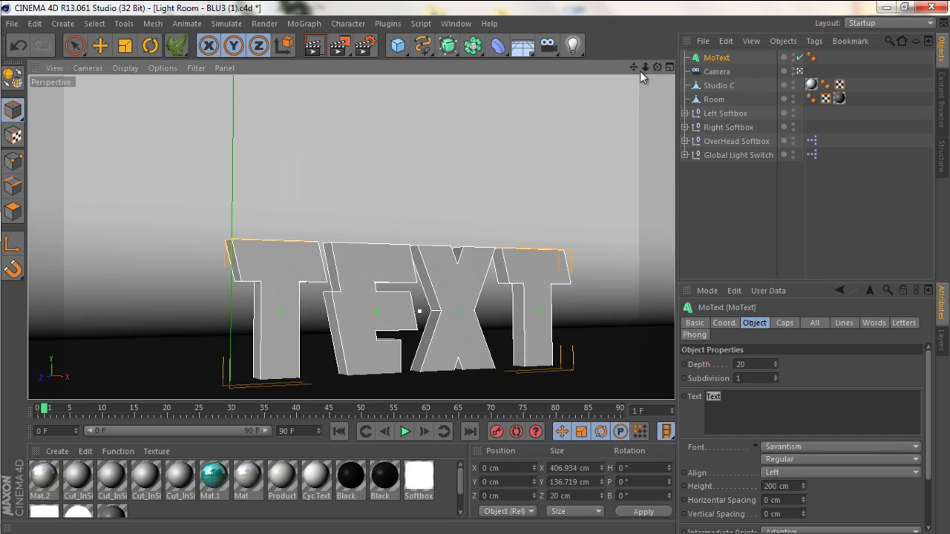
left_click_drag(632, 69, 477, 267)
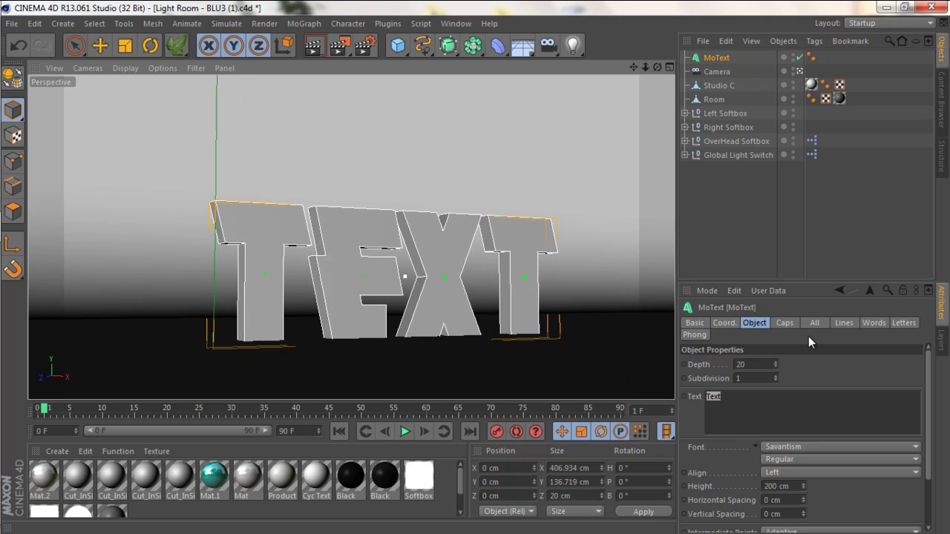
left_click(775, 366)
type("60")
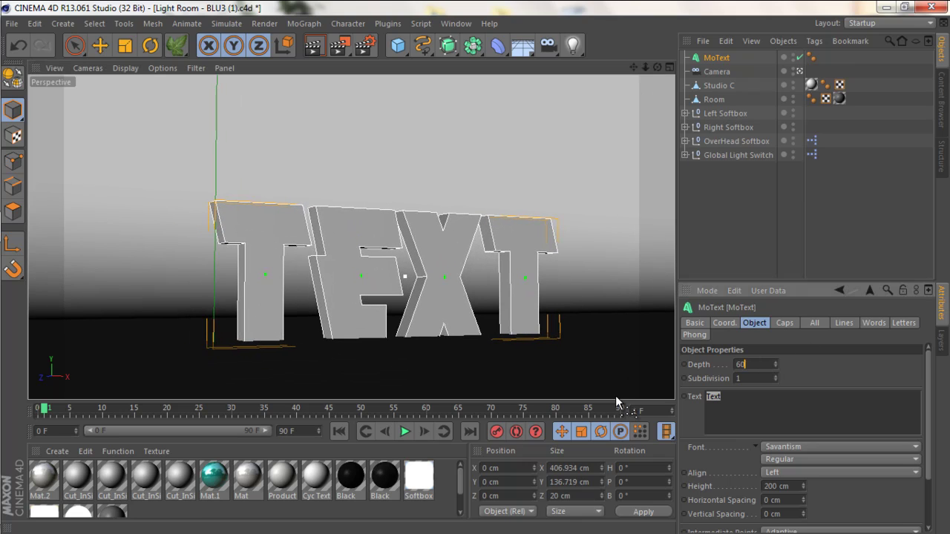
key("Return")
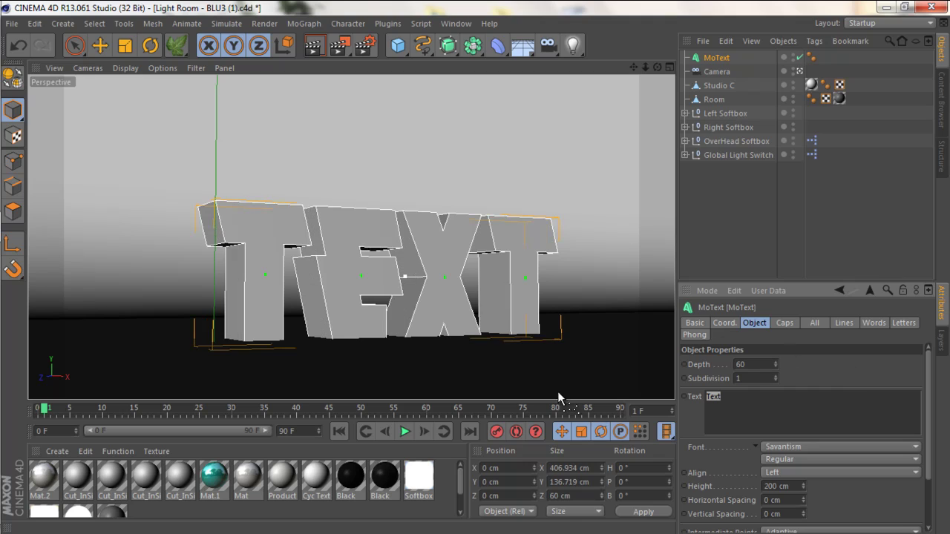
Step: Give the text Fillet Caps at both start and end, each with a radius of 1 cm
left_click(784, 322)
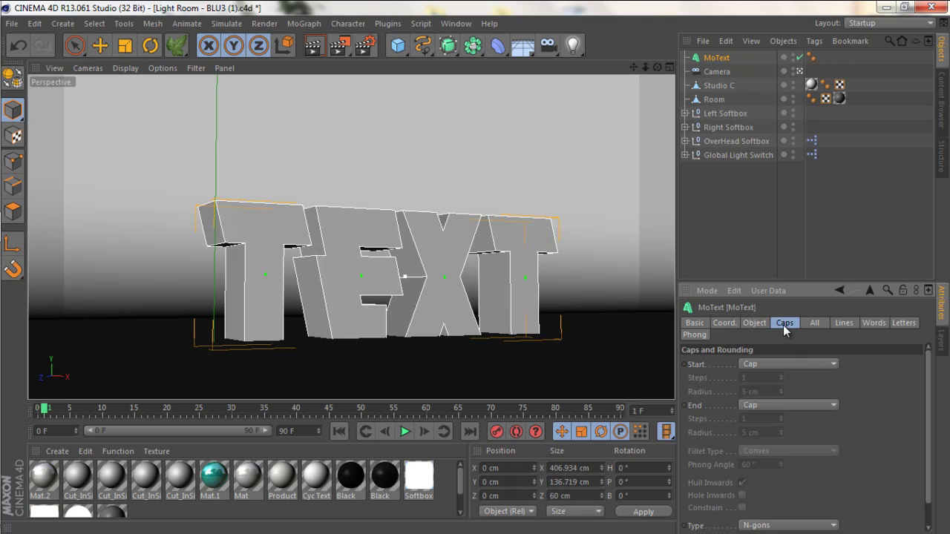
left_click(782, 364)
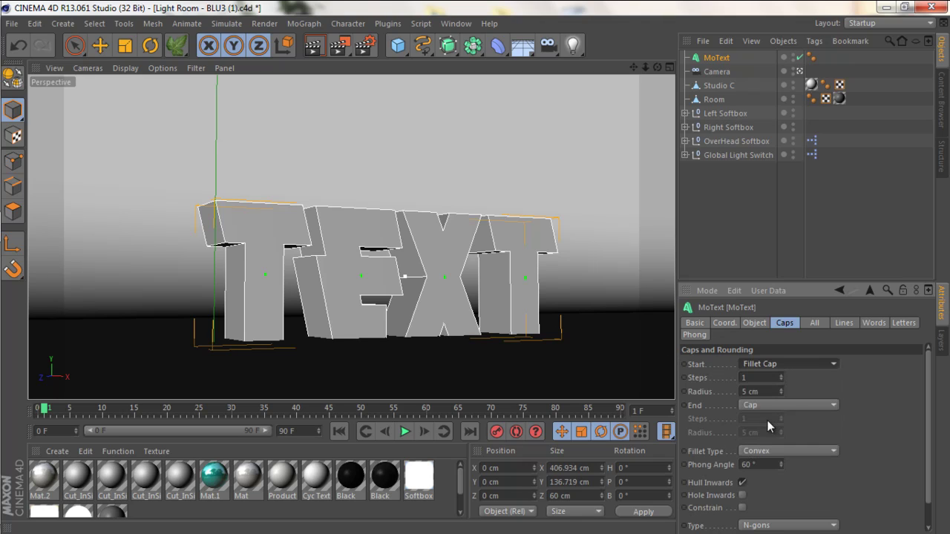
left_click(764, 420)
left_click(768, 403)
left_click(769, 461)
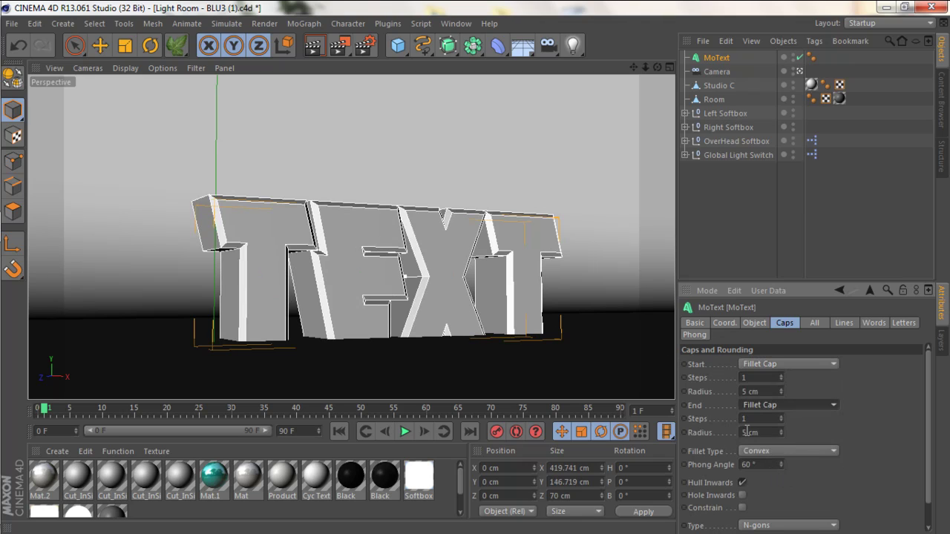
double_click(746, 432)
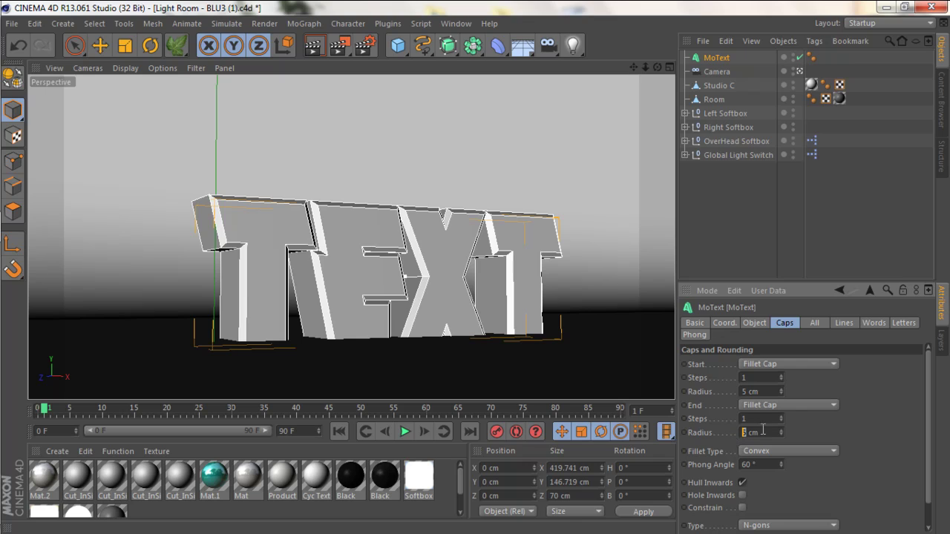
type("1")
double_click(746, 391)
type("1")
key("Return")
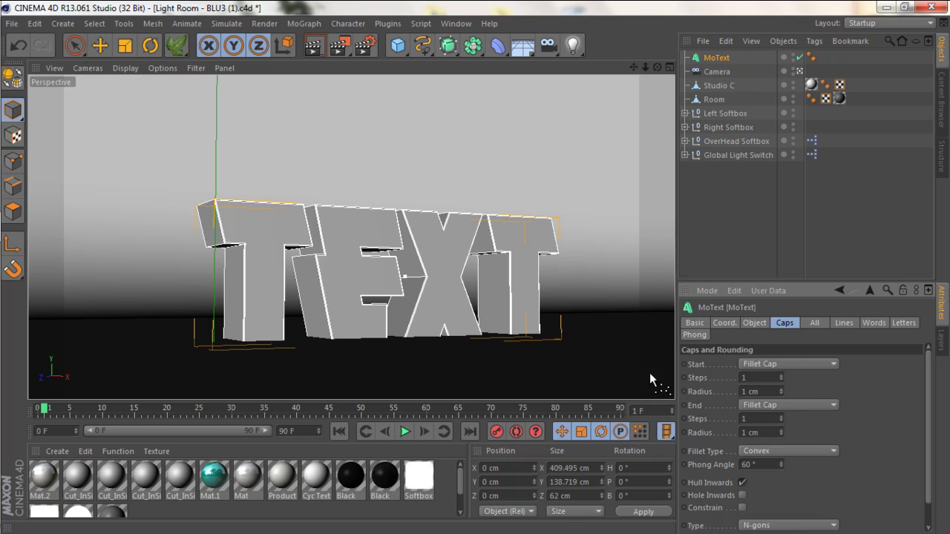
Step: Preview the whole text with an Interactive Render Region, and turn the region off after checking it
left_click_drag(653, 65, 476, 267)
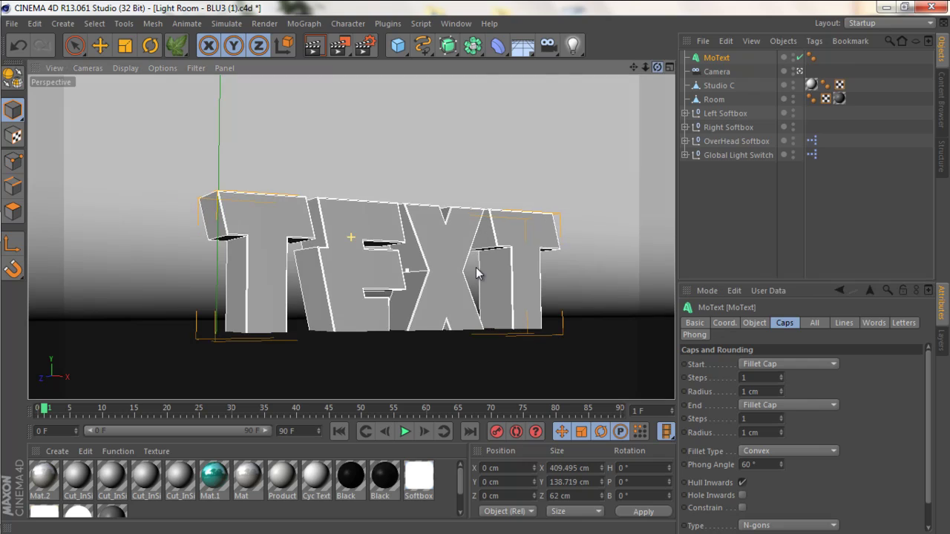
left_click(341, 46)
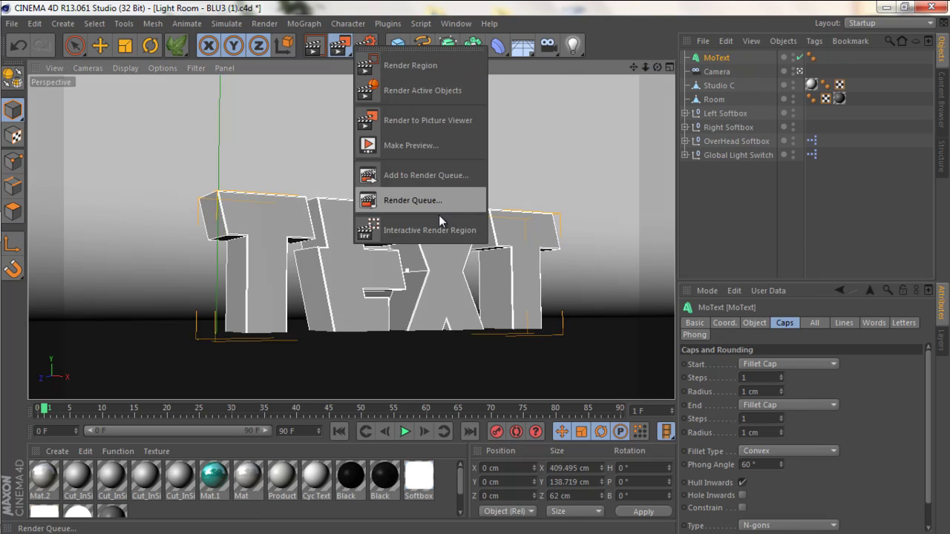
left_click(430, 228)
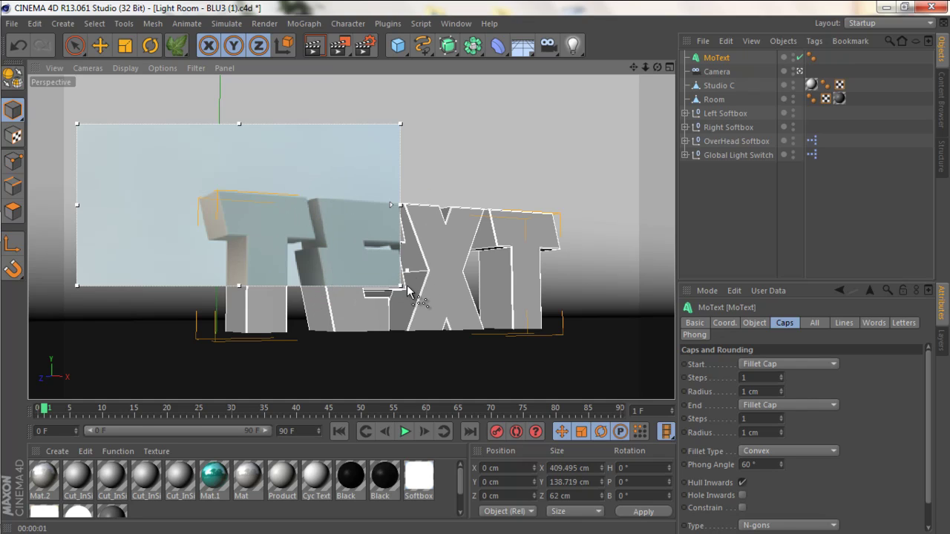
left_click_drag(402, 288, 603, 377)
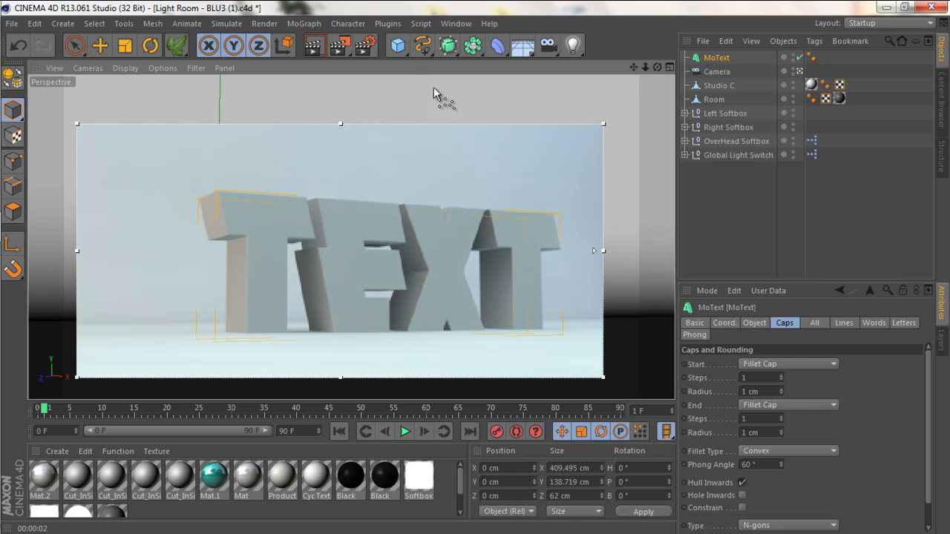
left_click(338, 46)
left_click(338, 47)
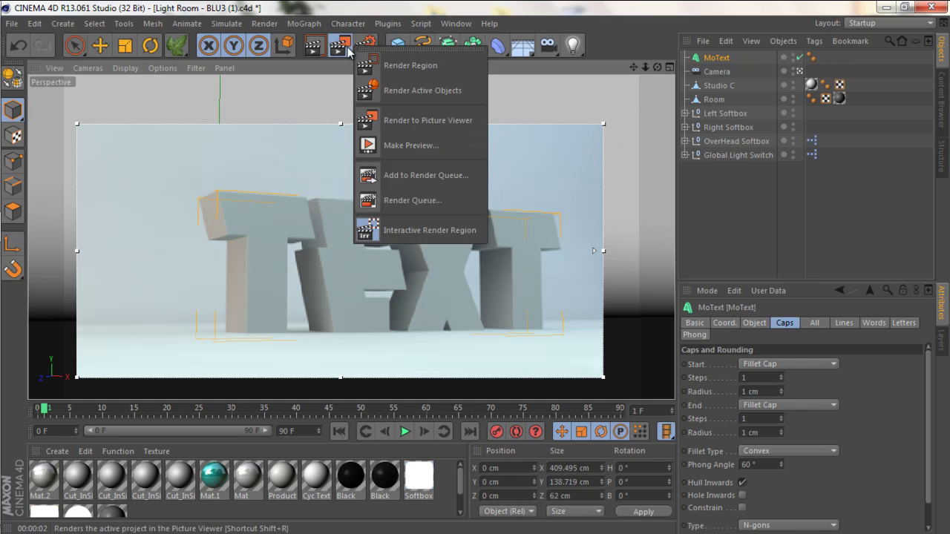
left_click(394, 231)
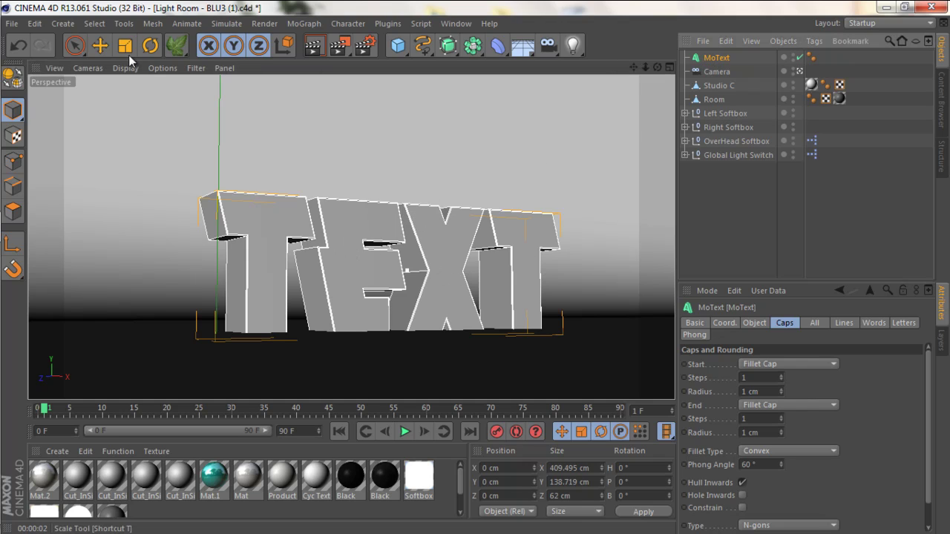
Step: Raise the MoText object above the floor to a Y position of 10 cm
left_click(75, 46)
left_click_drag(218, 288, 218, 281)
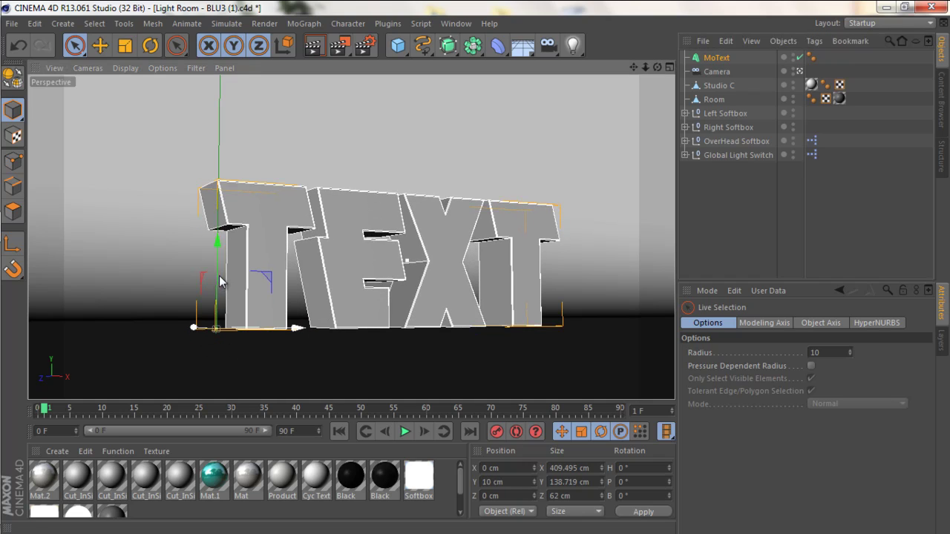
left_click(665, 67)
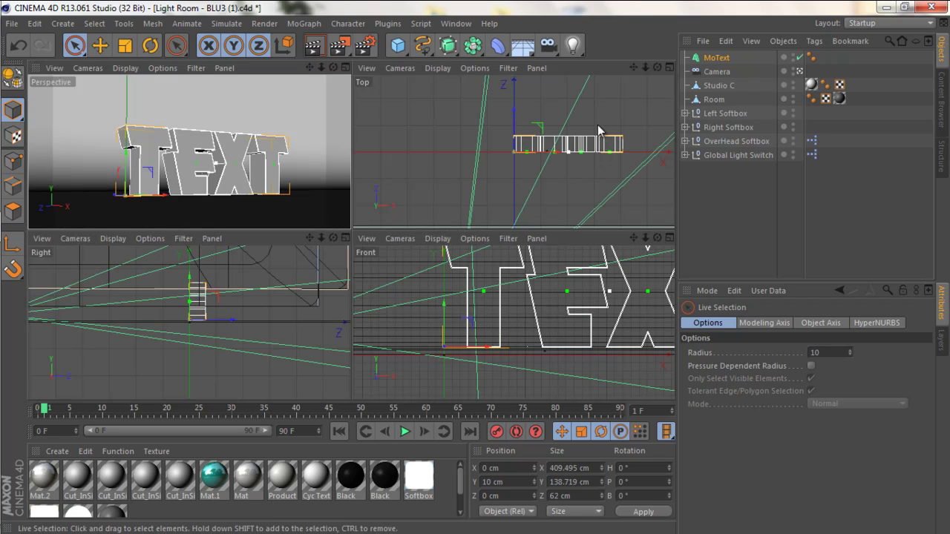
left_click_drag(645, 238, 474, 267)
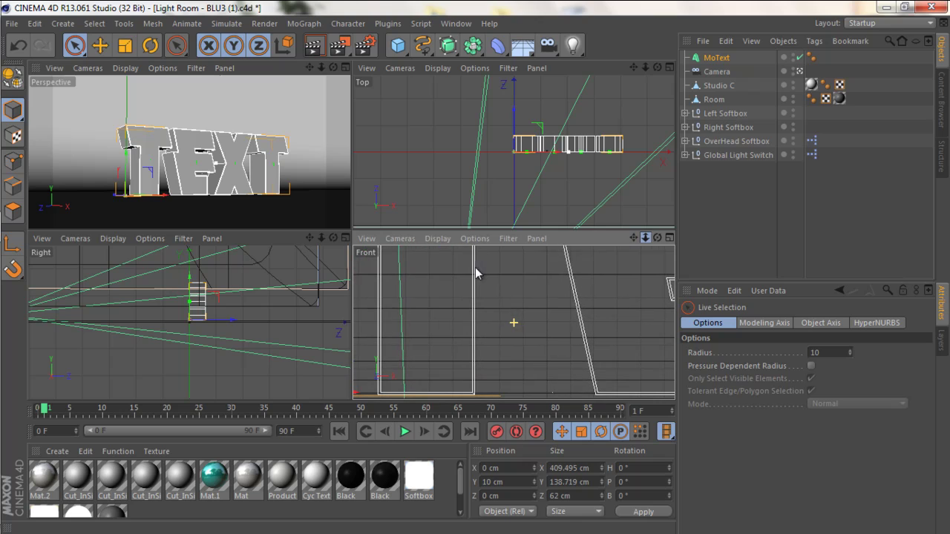
Step: Activate the Ivy Grower tool with the MoText selected and return to the full-size Perspective view
key("i")
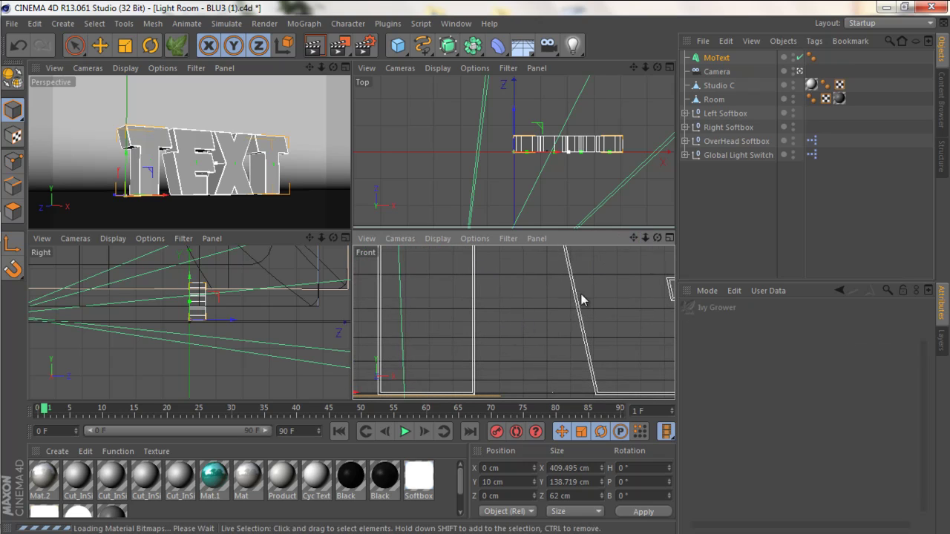
left_click_drag(634, 242, 506, 317)
left_click_drag(645, 236, 475, 269)
left_click(345, 68)
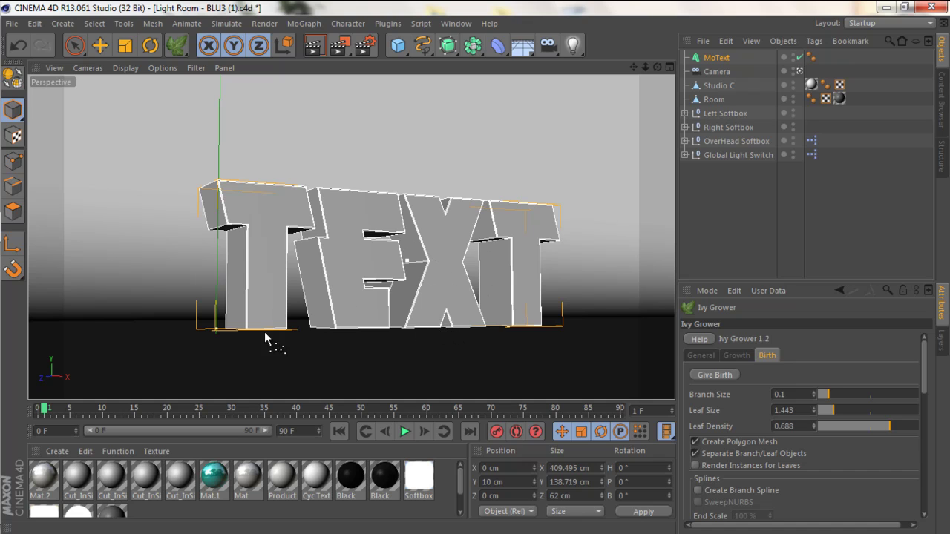
Step: With an Interactive Render Region around the text, create a new material and set its colour to pure white (RGB 255, 255, 255)
left_click_drag(339, 46, 407, 225)
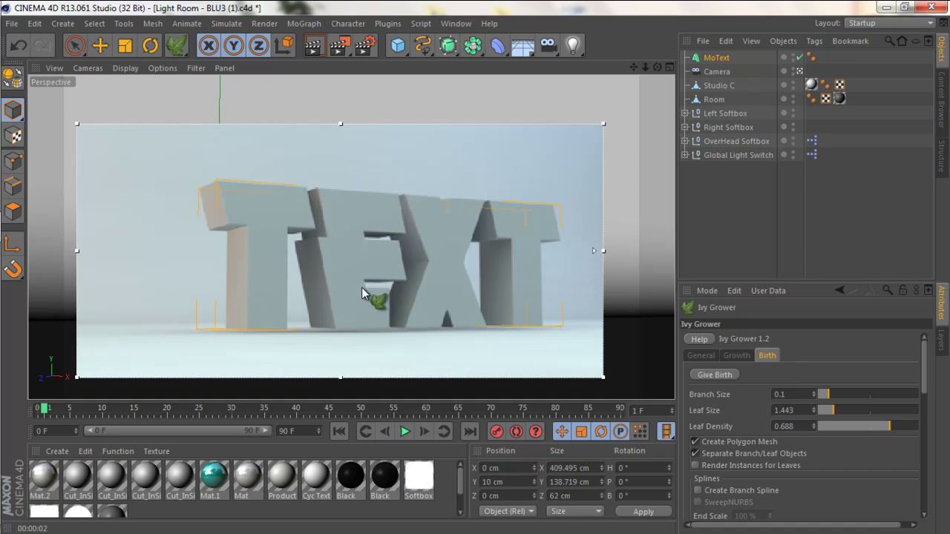
double_click(167, 520)
double_click(35, 473)
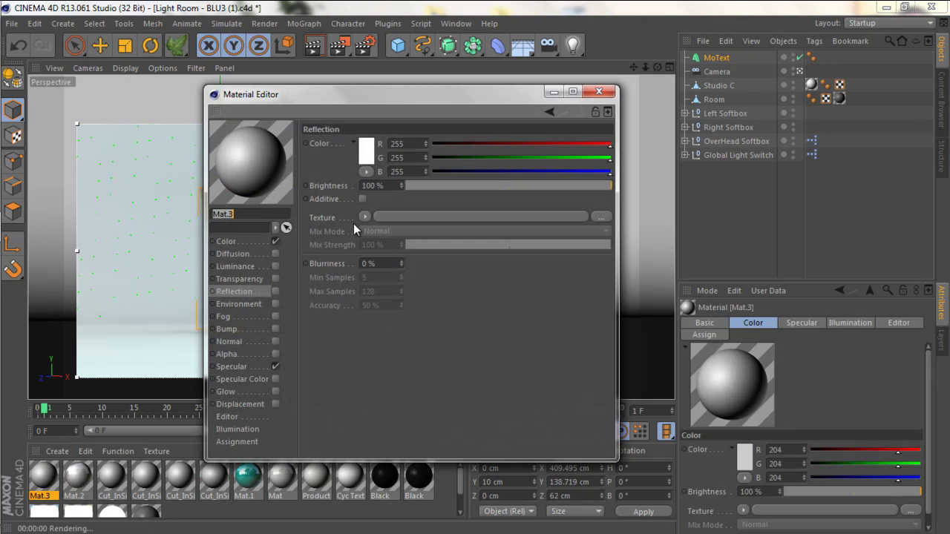
left_click(237, 242)
left_click(366, 148)
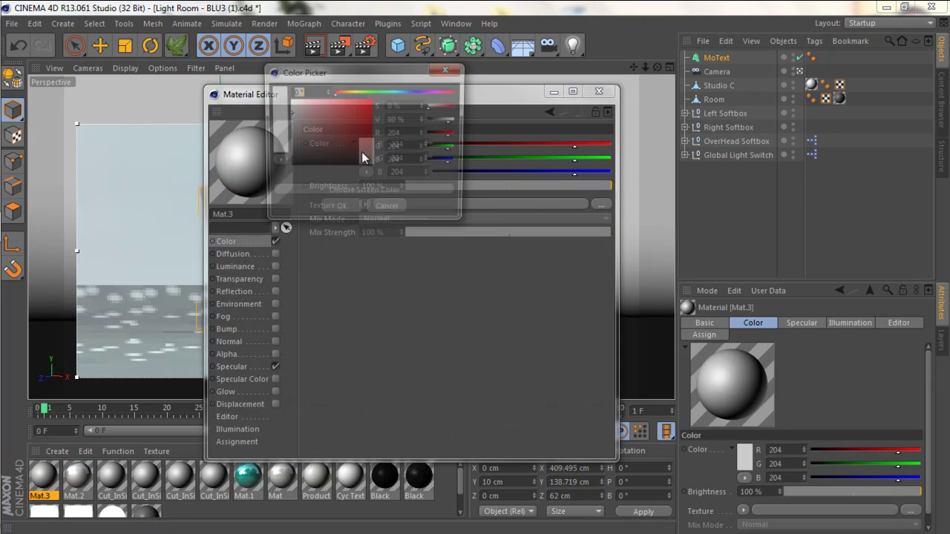
left_click(338, 210)
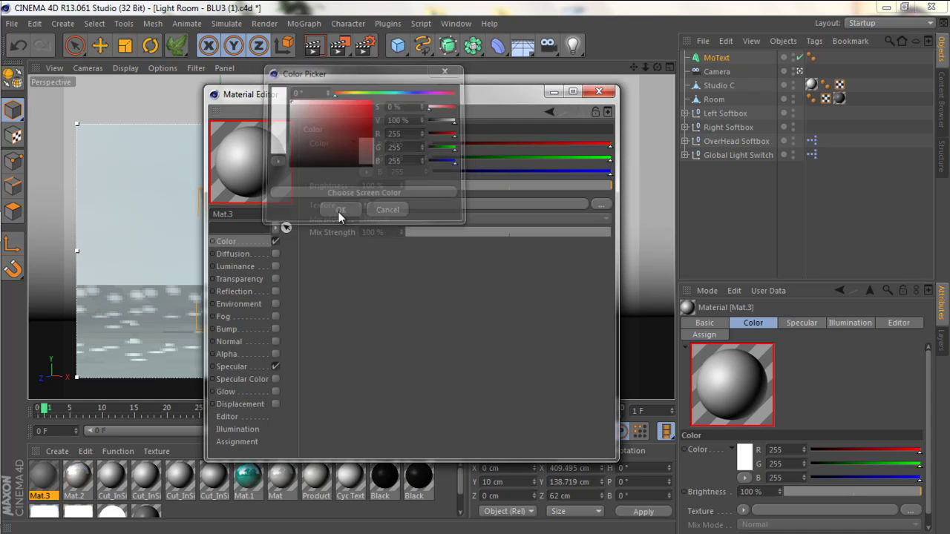
Step: Enable the new material's Reflection with a Fresnel texture, 45% brightness and 56% mix strength, then close the material
left_click(276, 292)
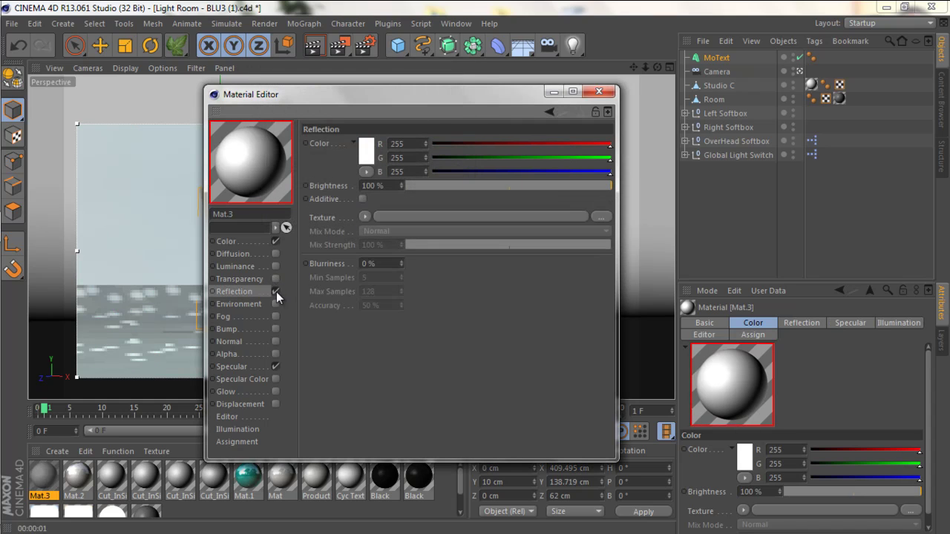
left_click(366, 215)
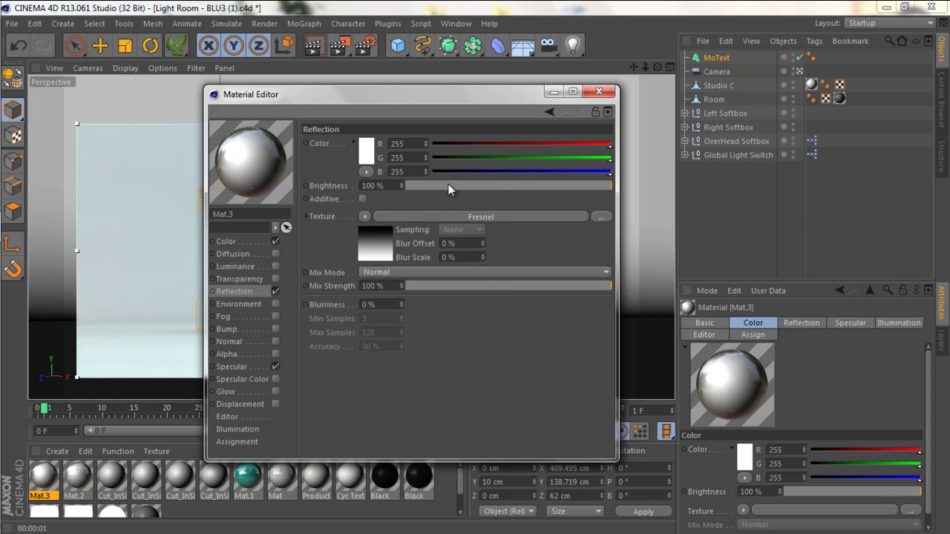
left_click(515, 186)
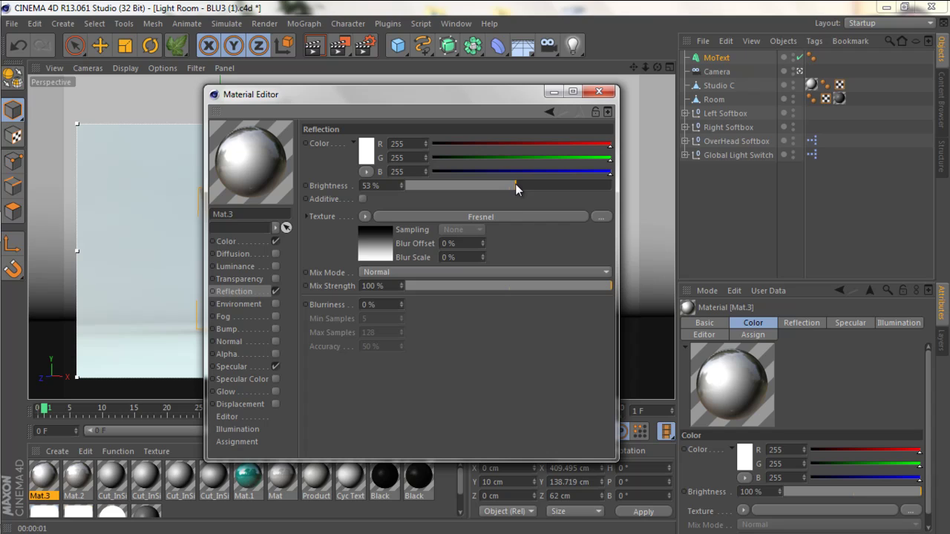
left_click(527, 287)
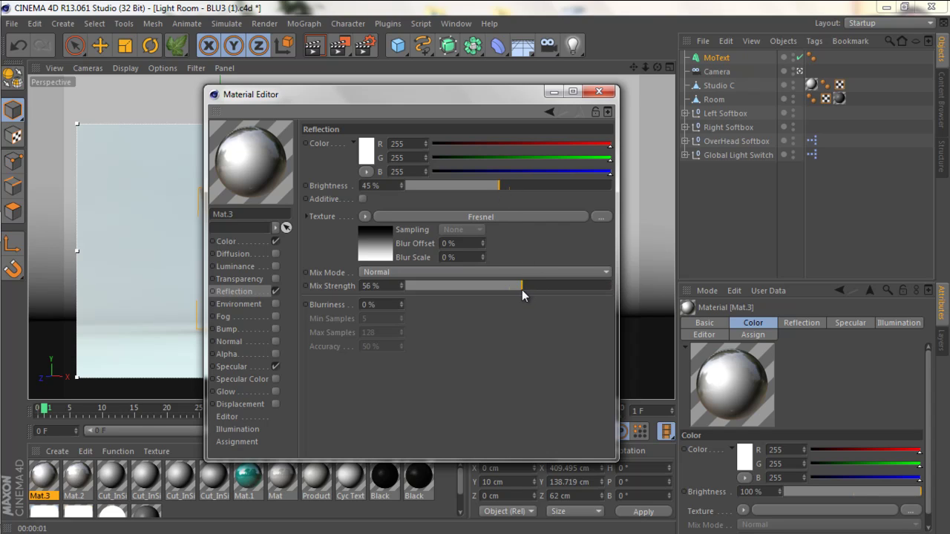
left_click(601, 93)
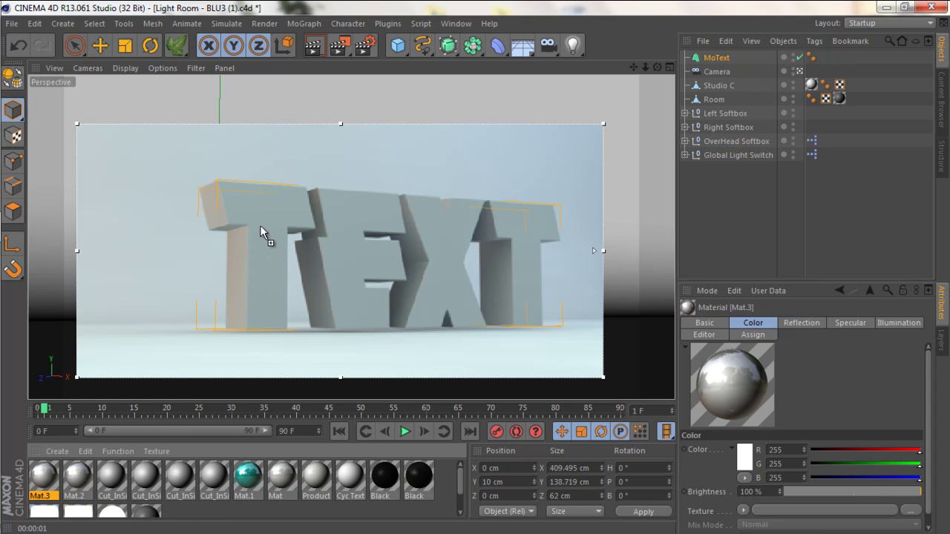
Step: Apply the new material to the MoText object and preview the text rendered with it
left_click_drag(256, 206, 255, 206)
key("ctrl+r")
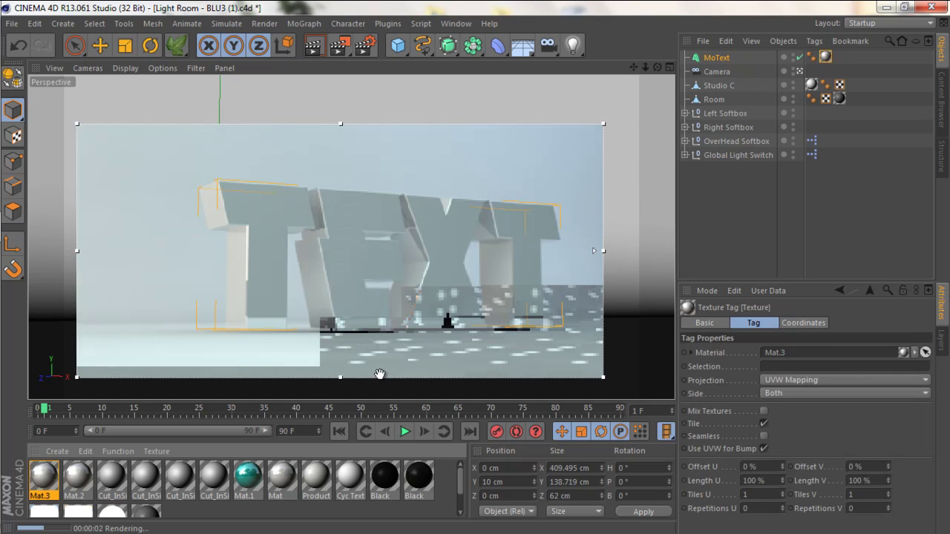
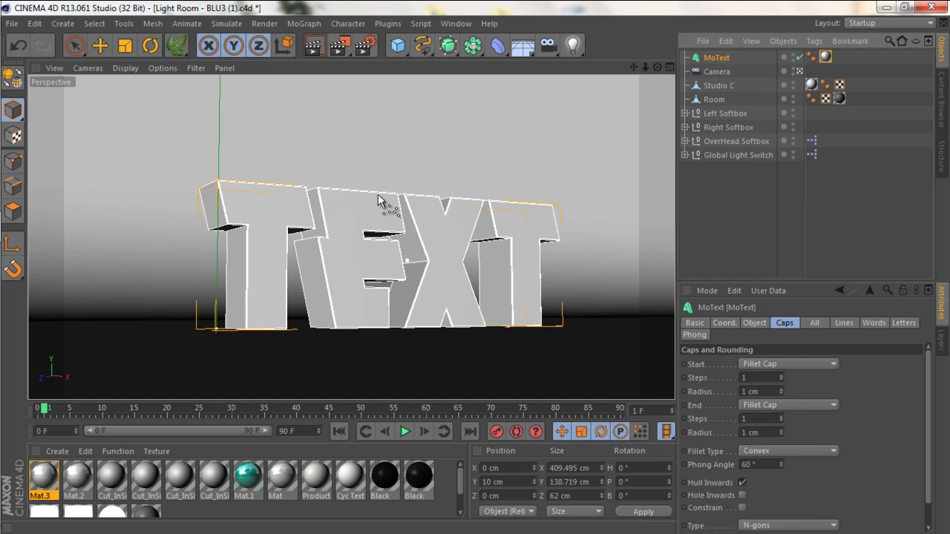
Step: Grow ivy from the upper front corner of the first T with Ivy Grower, stop the growth and give birth to its geometry
left_click_drag(653, 70, 475, 267)
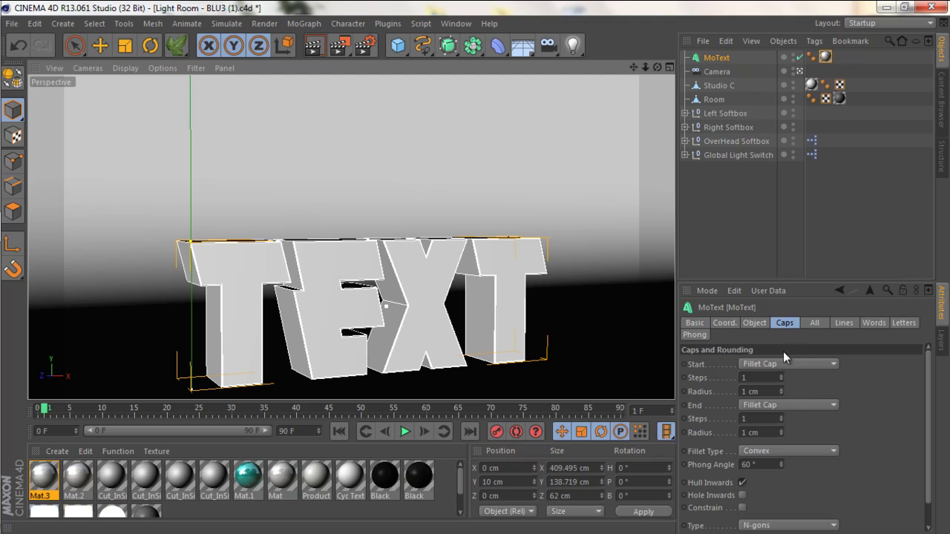
left_click(176, 45)
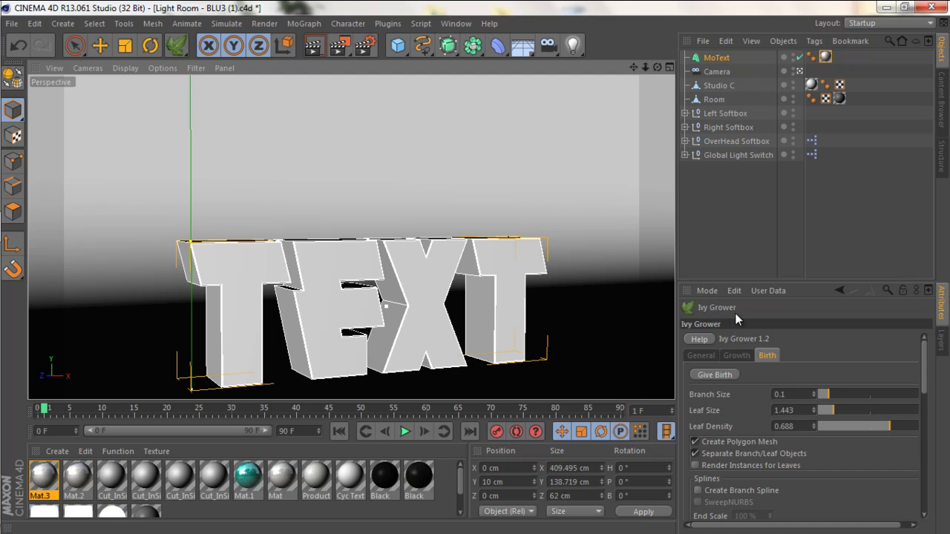
left_click(734, 354)
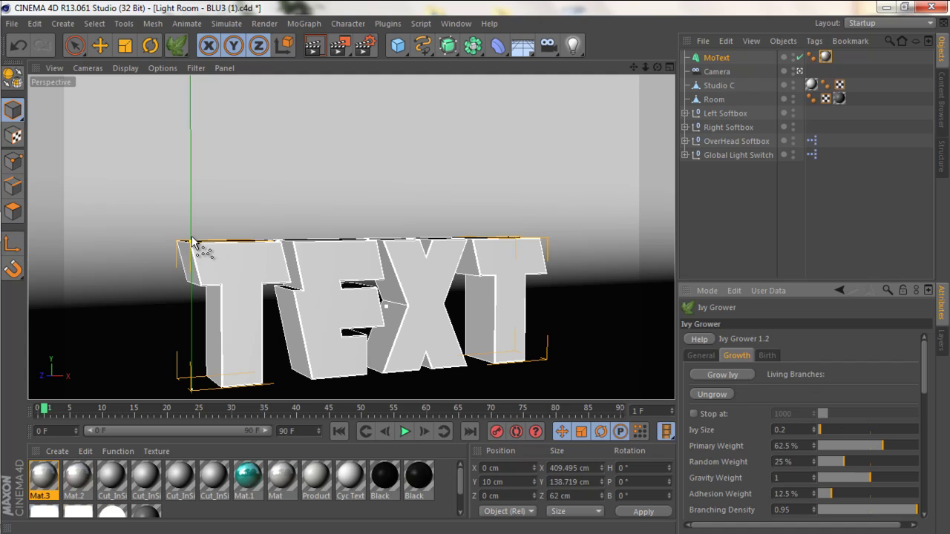
left_click(717, 375)
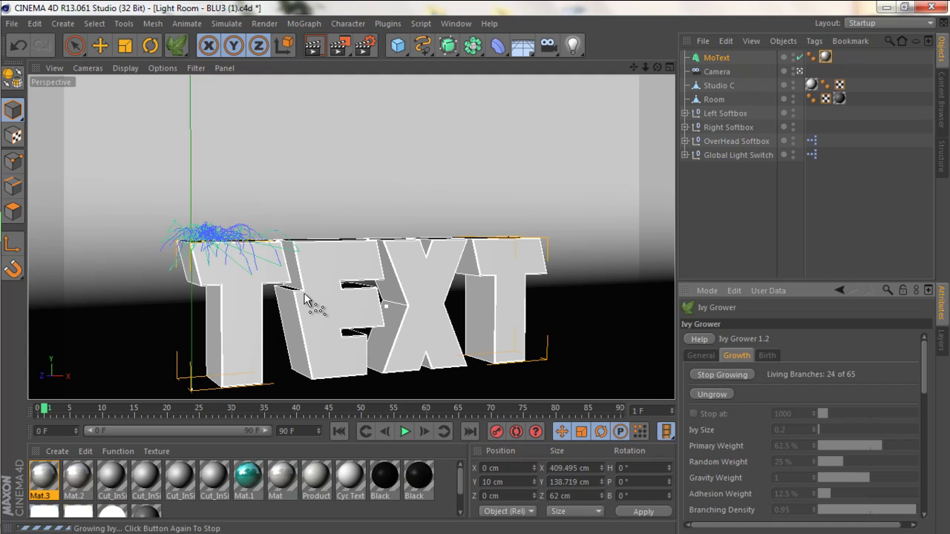
left_click(734, 374)
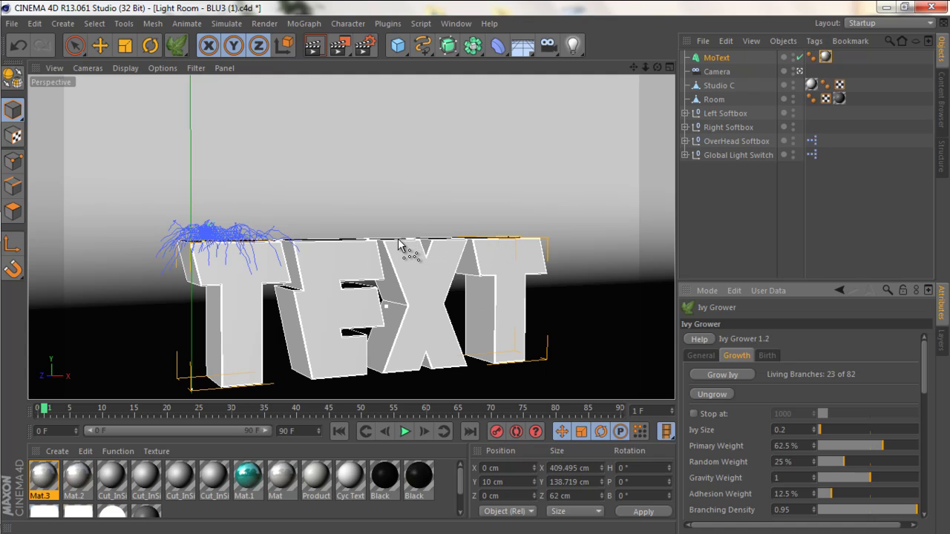
left_click(763, 356)
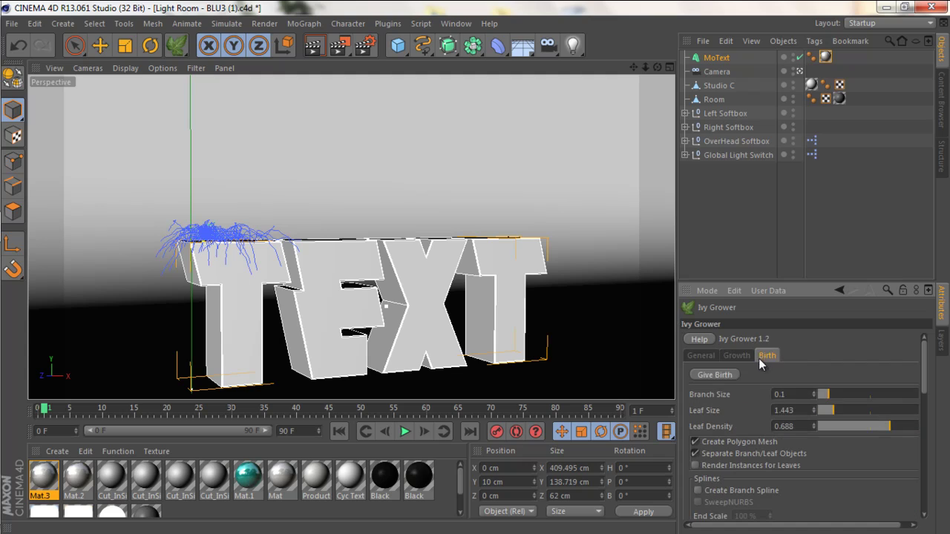
left_click(712, 374)
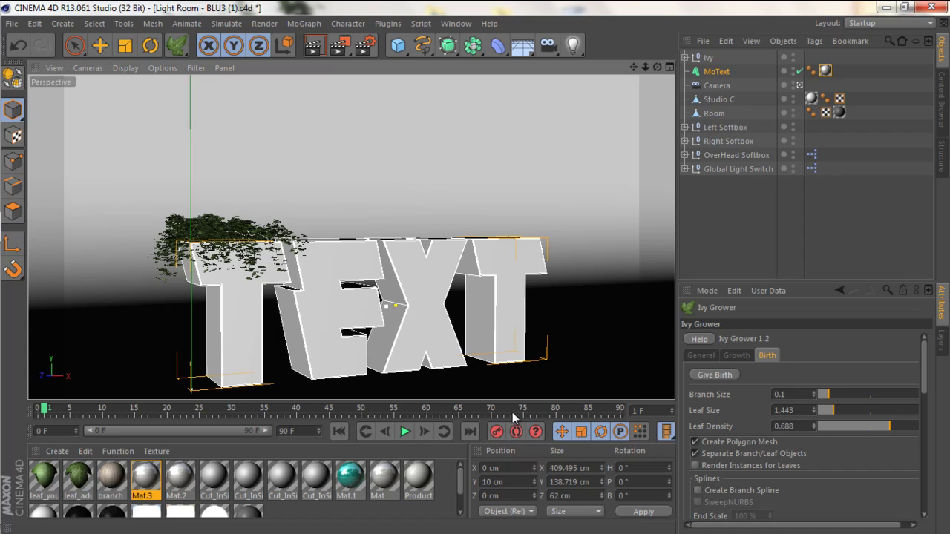
Step: Grow a second ivy from the gap between the E and the X, stop it and give birth to its geometry
left_click(739, 356)
left_click(714, 375)
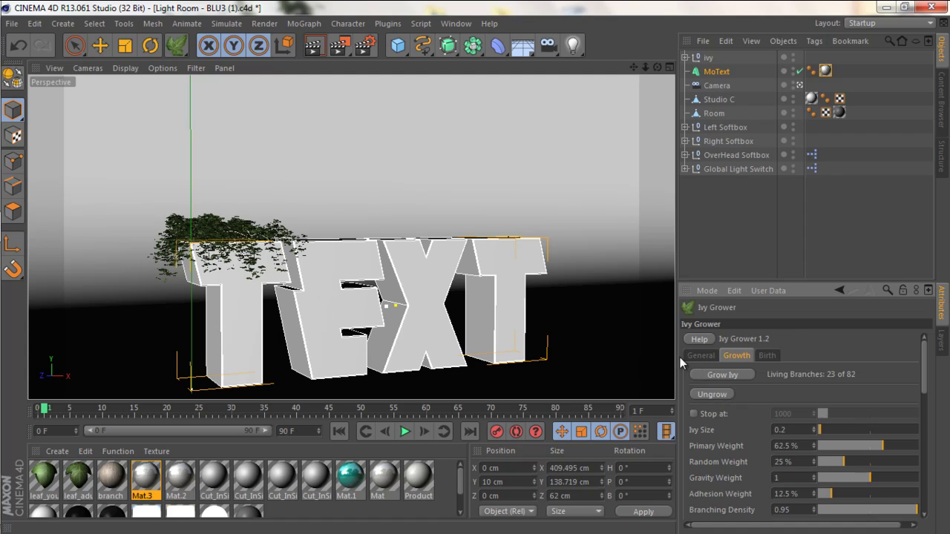
left_click(725, 376)
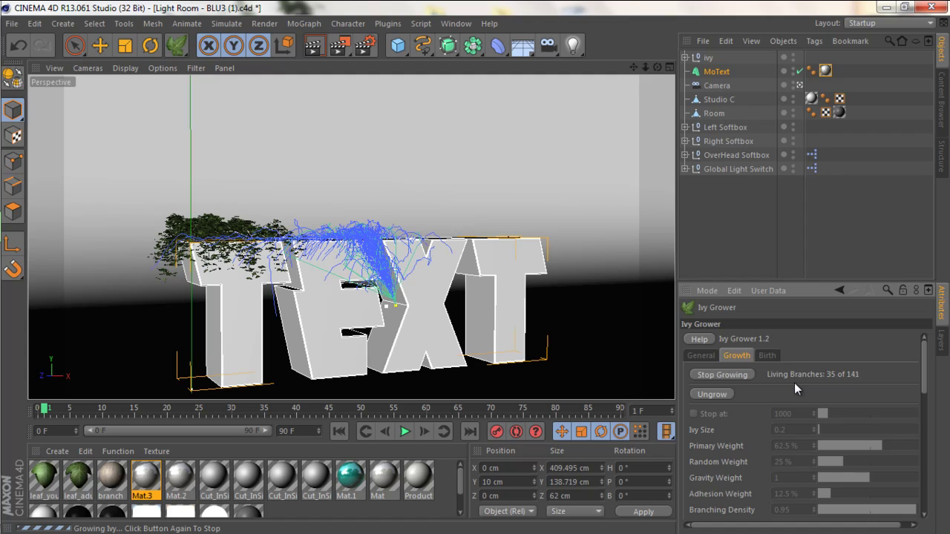
left_click(745, 375)
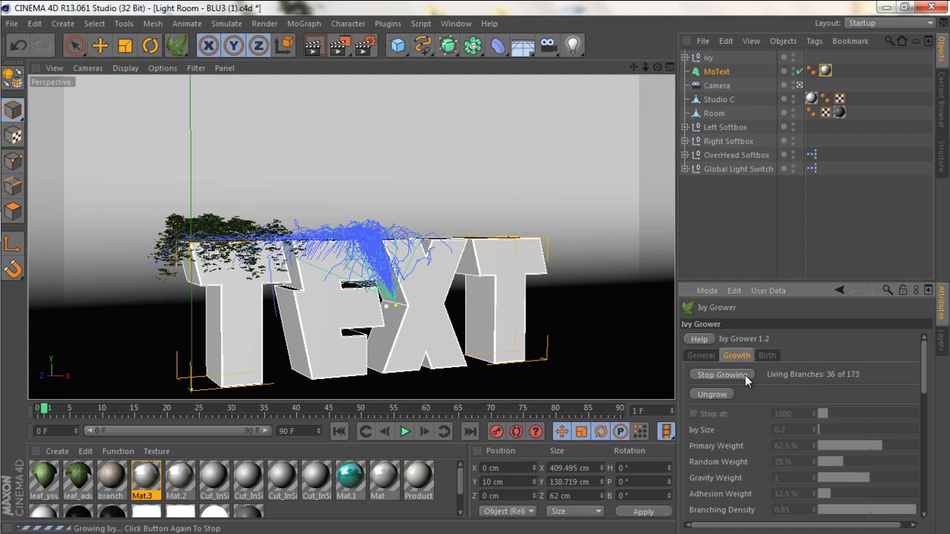
left_click(767, 355)
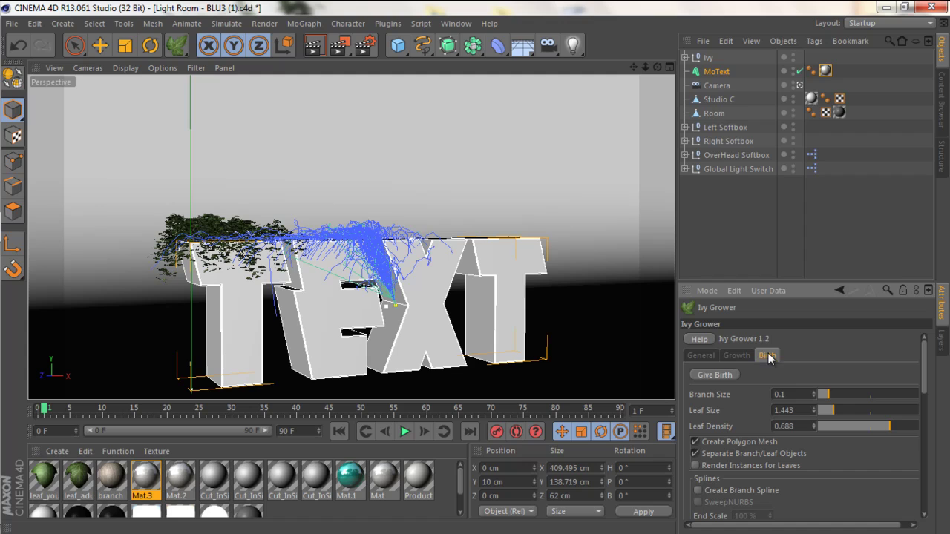
left_click(712, 374)
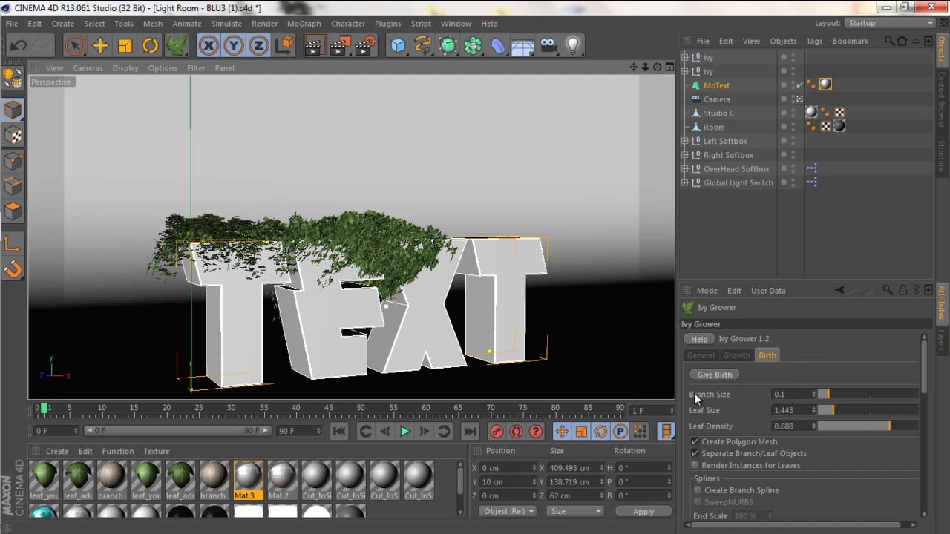
Step: Grow a third ivy from the base of the last T, stop it and give birth to its geometry
left_click(733, 356)
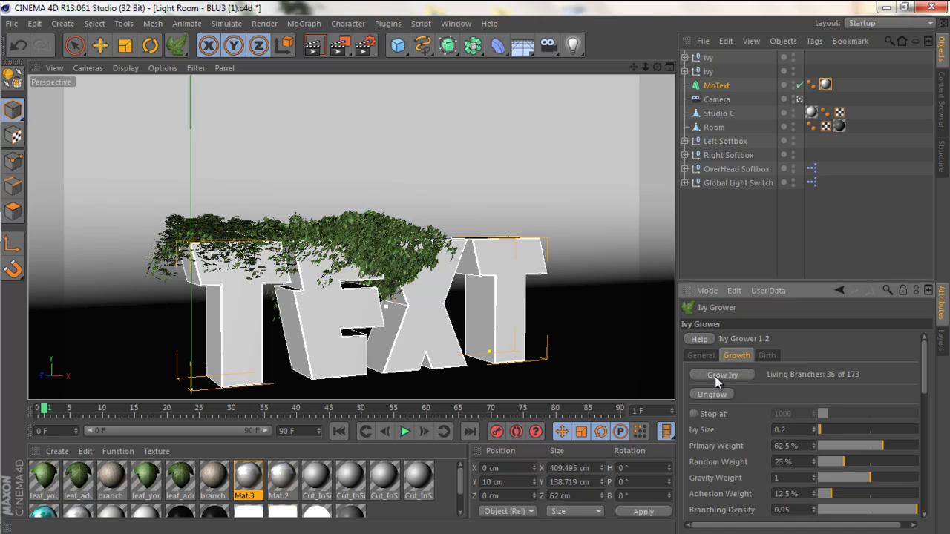
left_click(714, 375)
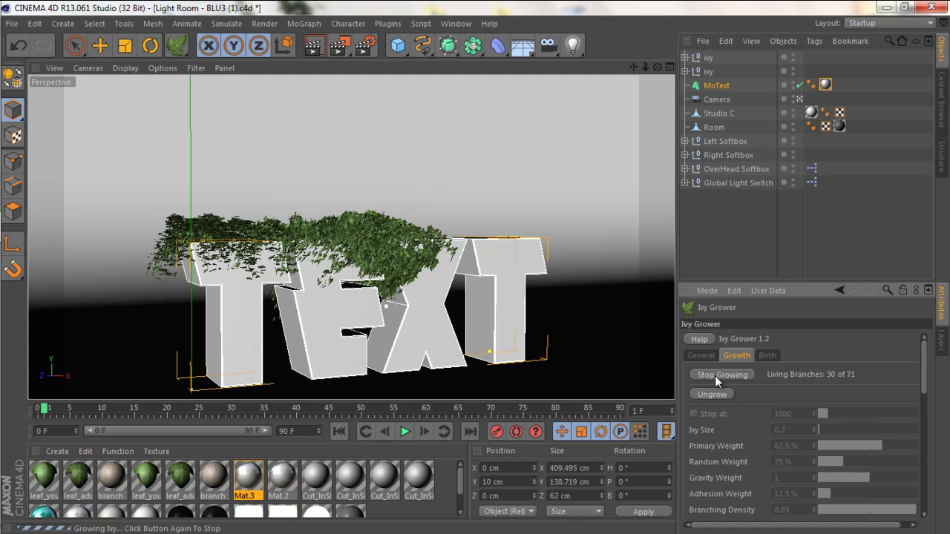
left_click(714, 375)
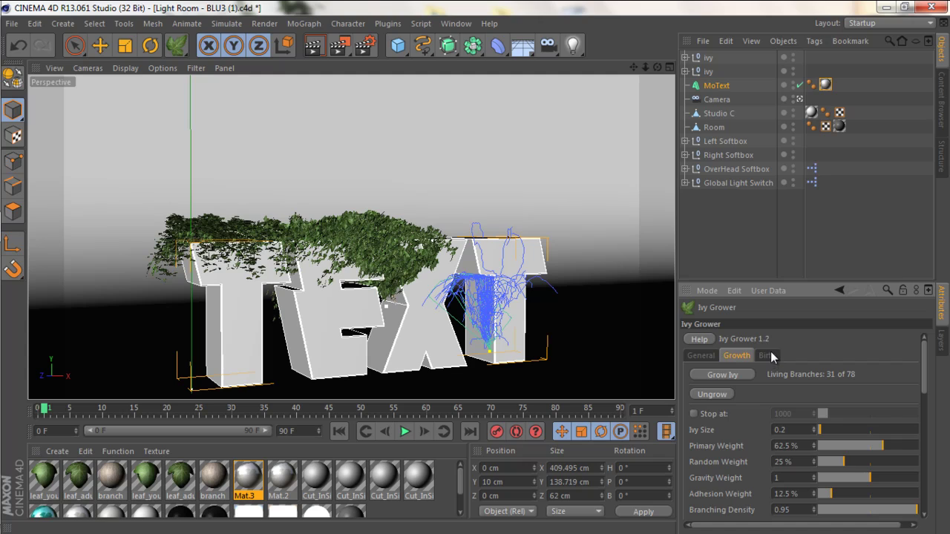
left_click(768, 356)
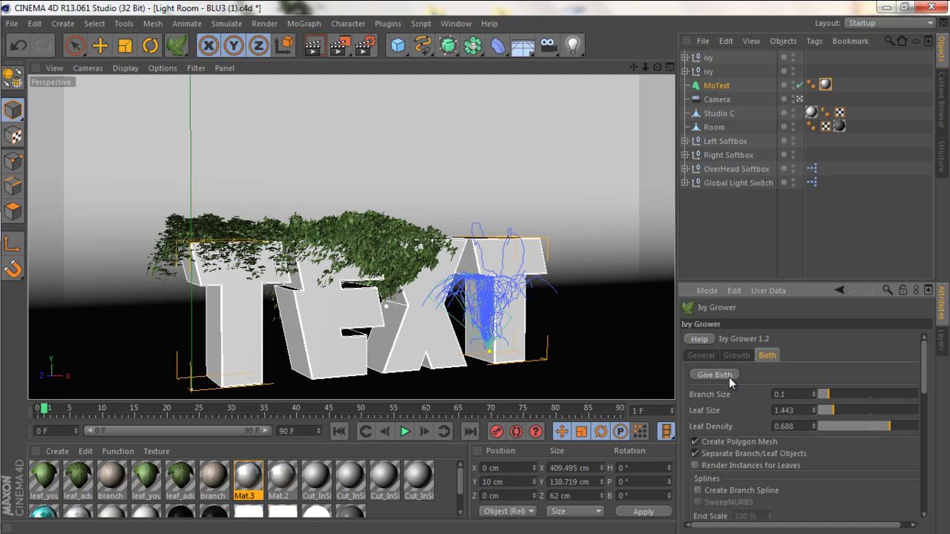
left_click(728, 377)
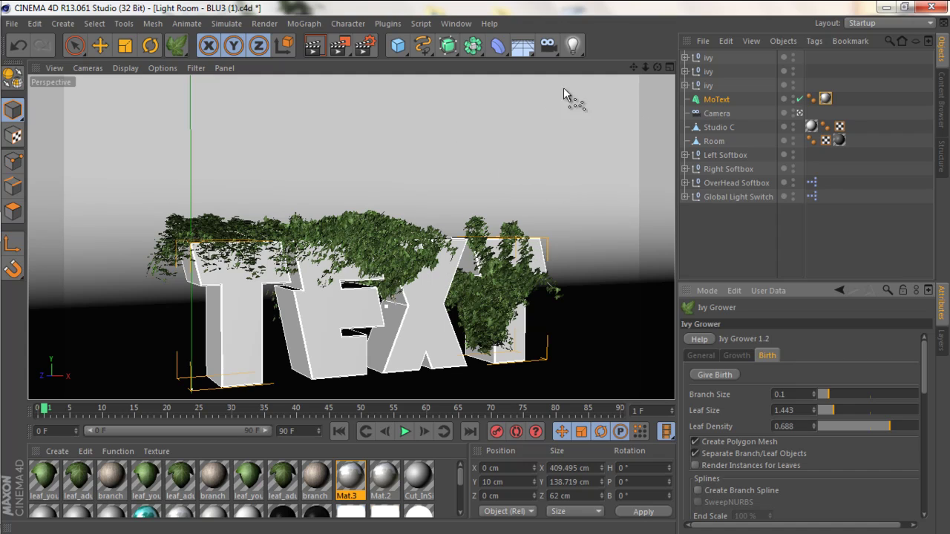
Step: Reframe the ivy-covered text higher in the Perspective view and try to render the view
left_click_drag(637, 65, 476, 267)
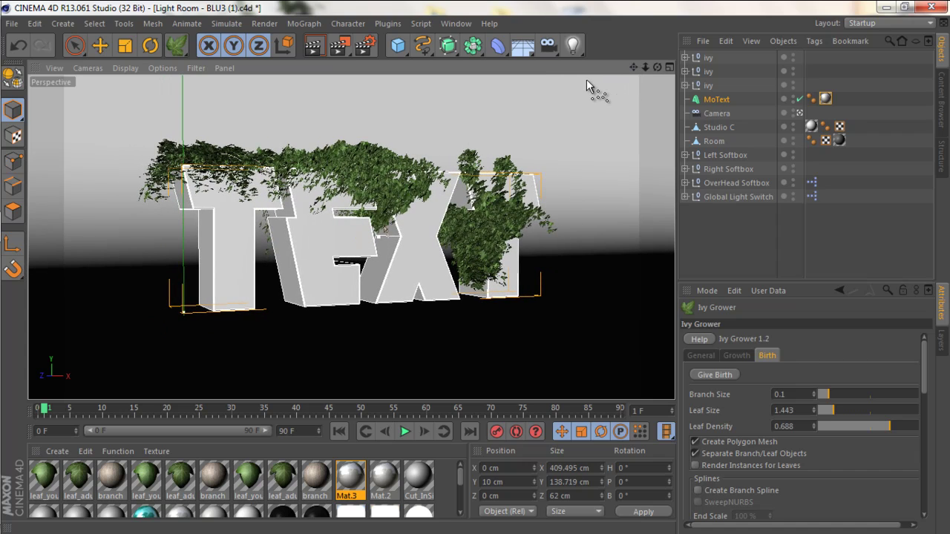
left_click(316, 50)
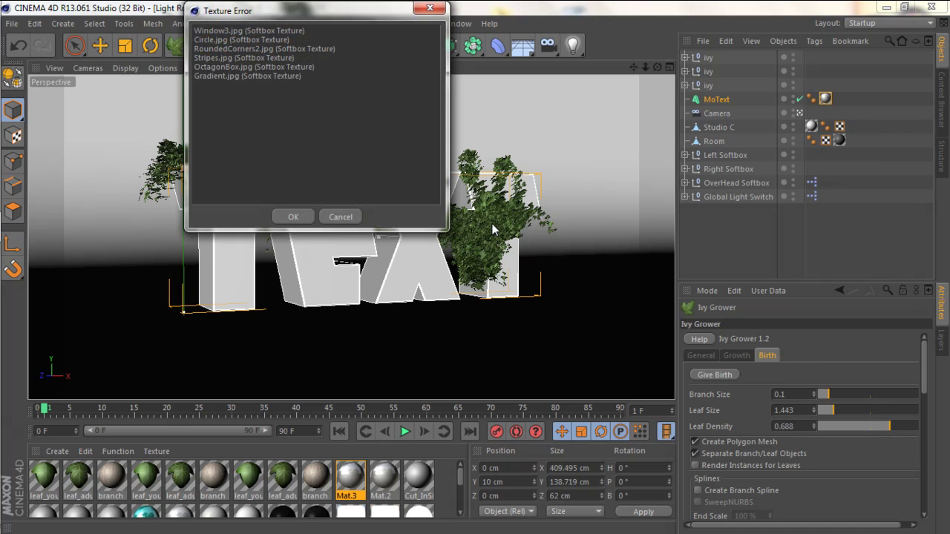
left_click(340, 217)
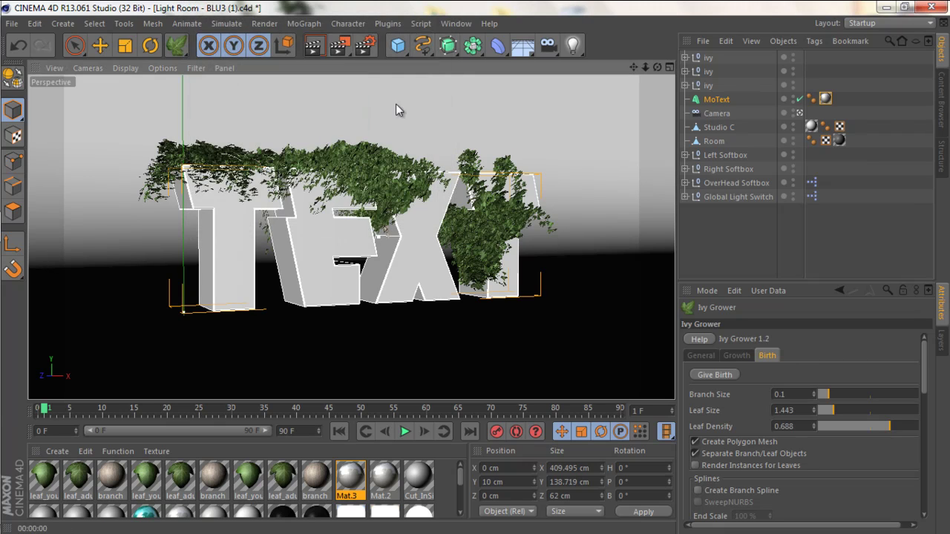
Step: Review the output settings and the regular image save settings, including the file path and format, in Render Settings
left_click(366, 46)
left_click(108, 60)
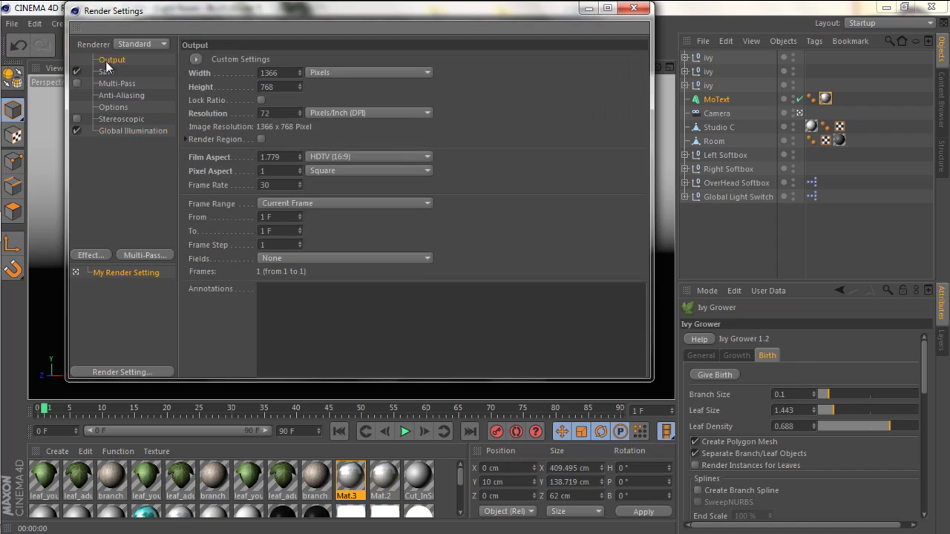
left_click(106, 72)
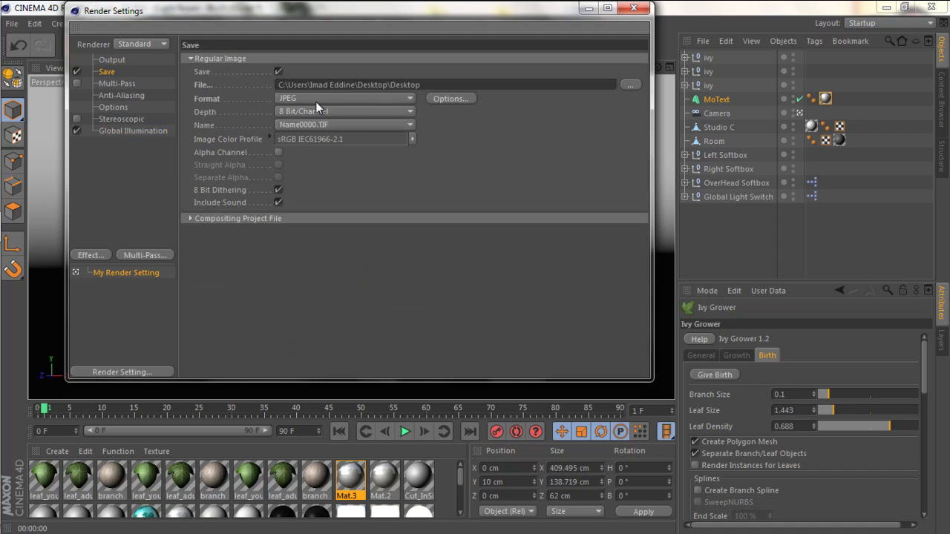
left_click(277, 86)
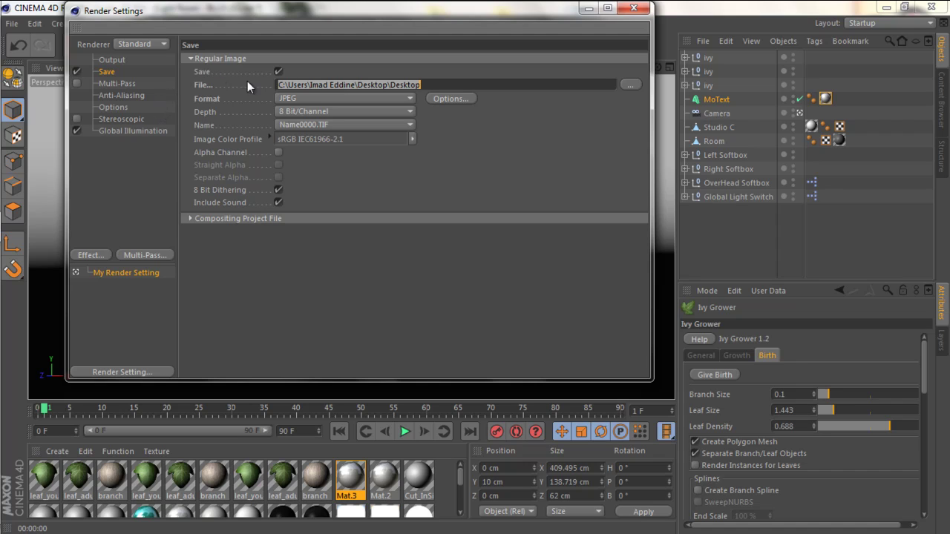
left_click_drag(307, 98, 210, 149)
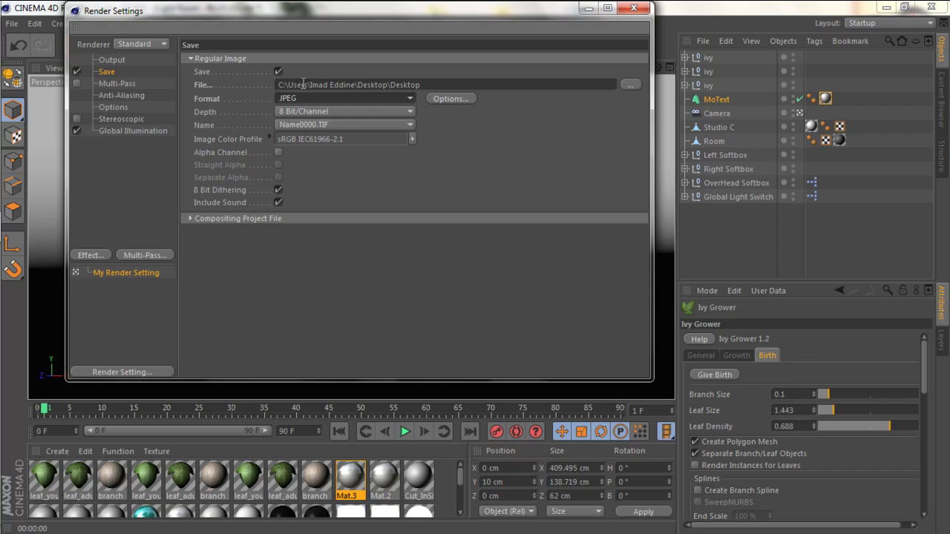
Step: Set the Global Illumination irradiance cache's Stochastic Samples and Record Density both to Low
left_click(156, 130)
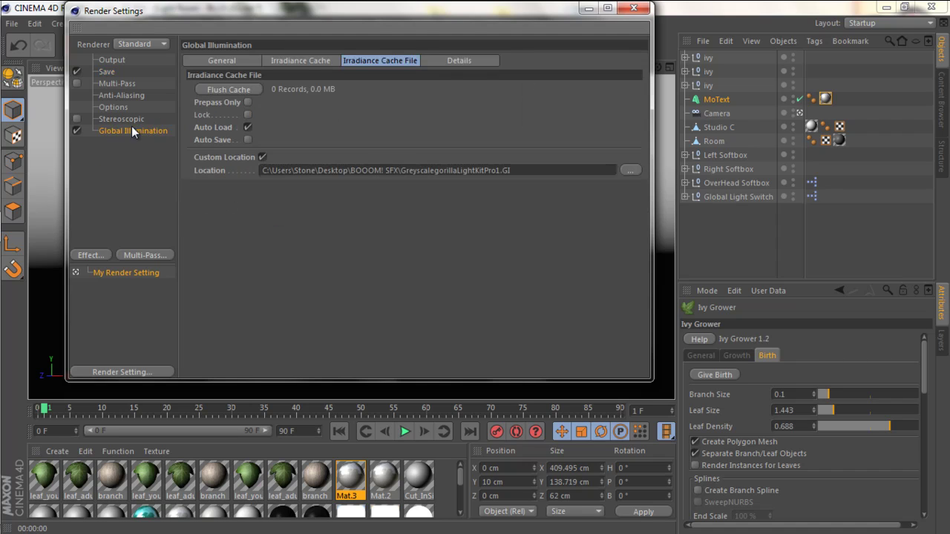
left_click(317, 62)
left_click(298, 89)
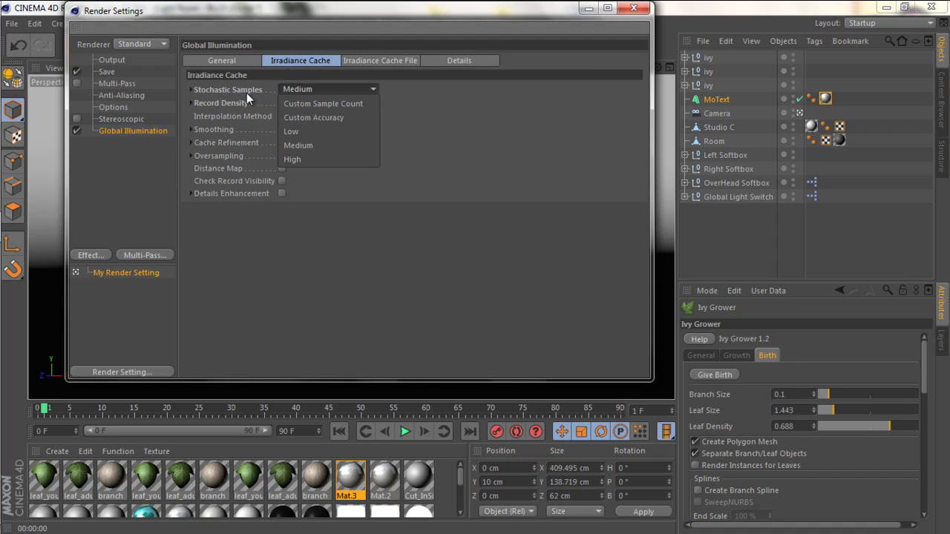
left_click(292, 131)
left_click(290, 103)
left_click(305, 144)
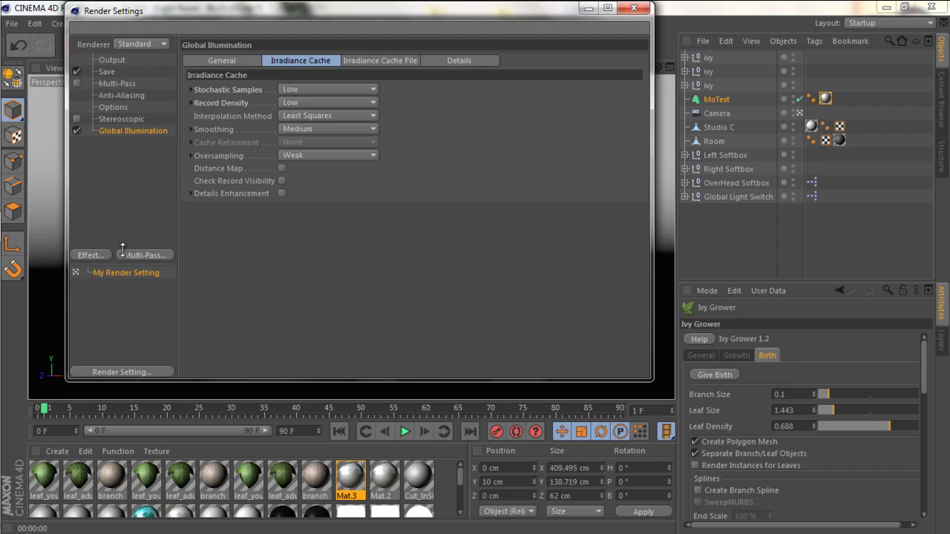
Step: Add the Ambient Occlusion effect to the render settings and close them
left_click(95, 256)
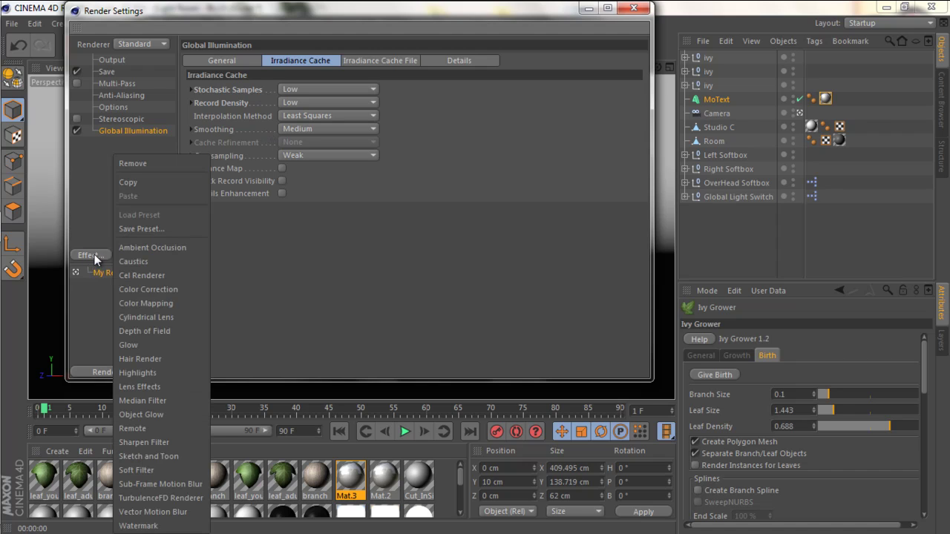
left_click(141, 247)
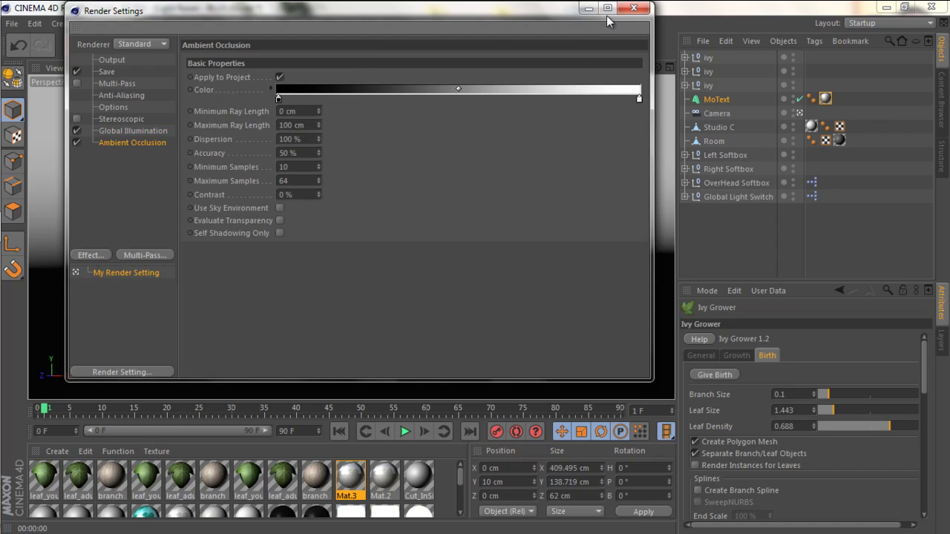
left_click(633, 9)
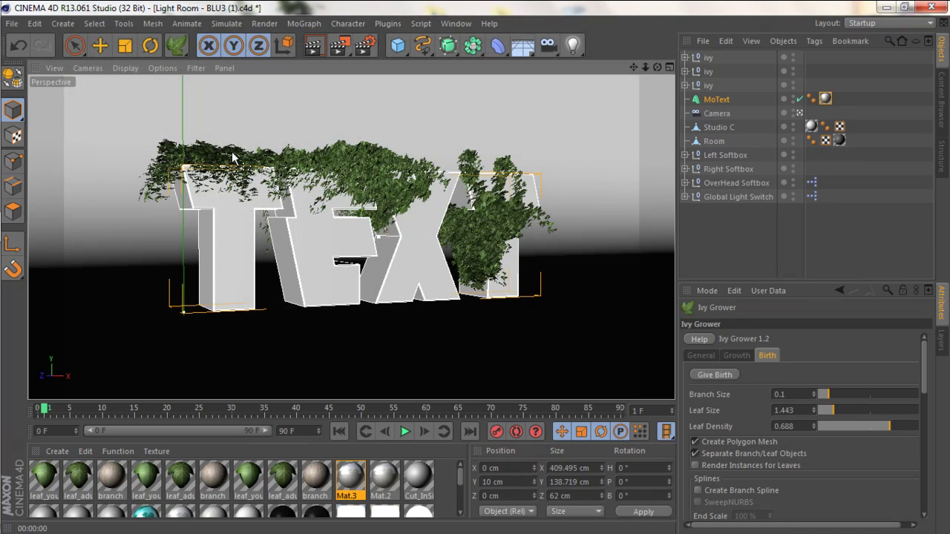
Step: Render the scene to the Picture Viewer, overwriting Desktop0001.jpg and accepting the missing softbox textures
left_click(340, 47)
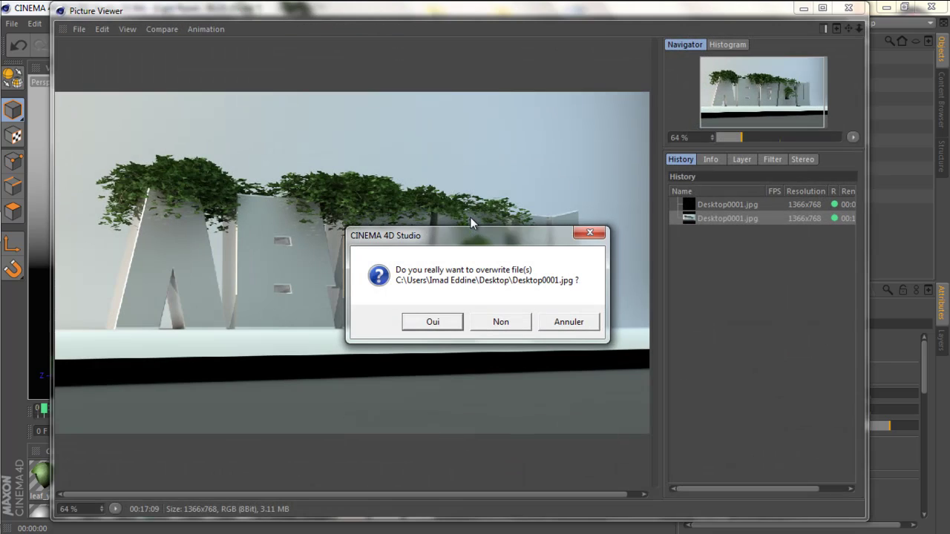
left_click(436, 327)
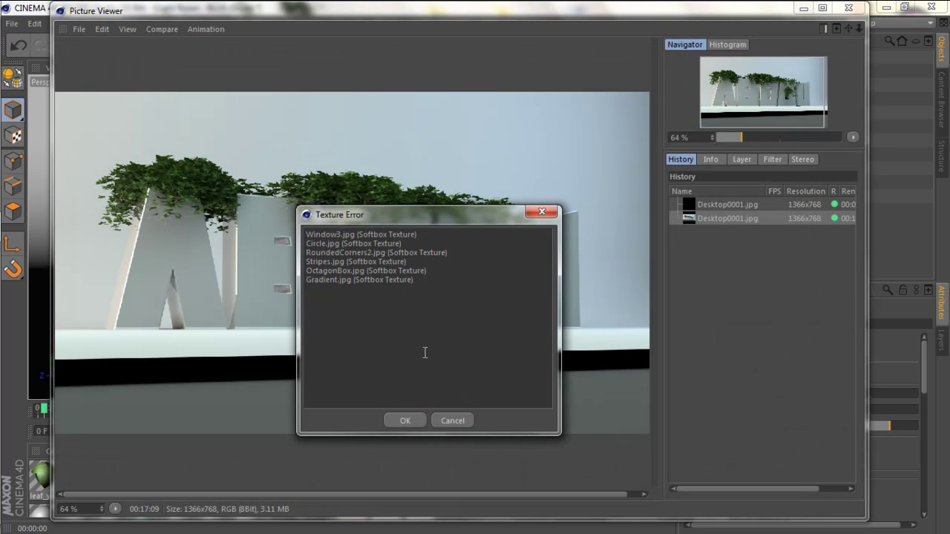
left_click(405, 421)
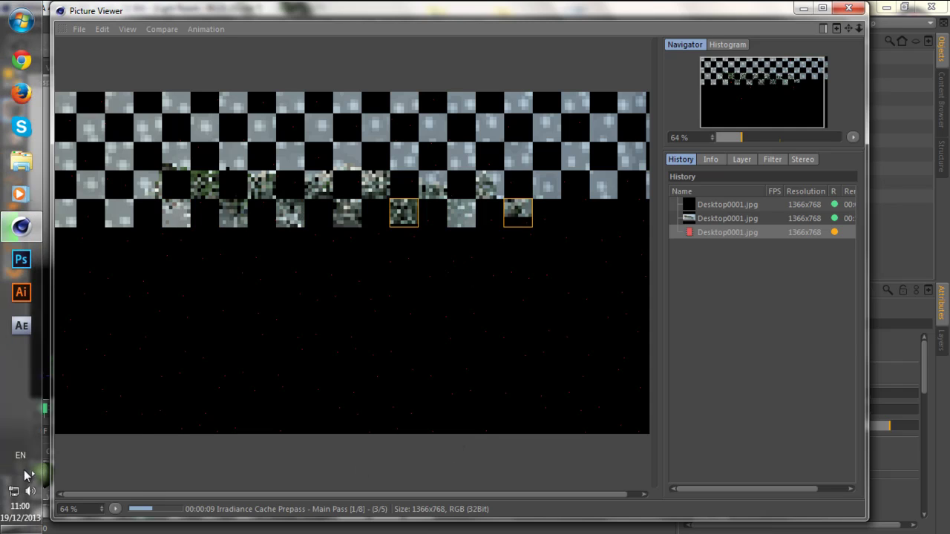
left_click(32, 475)
left_click(71, 479)
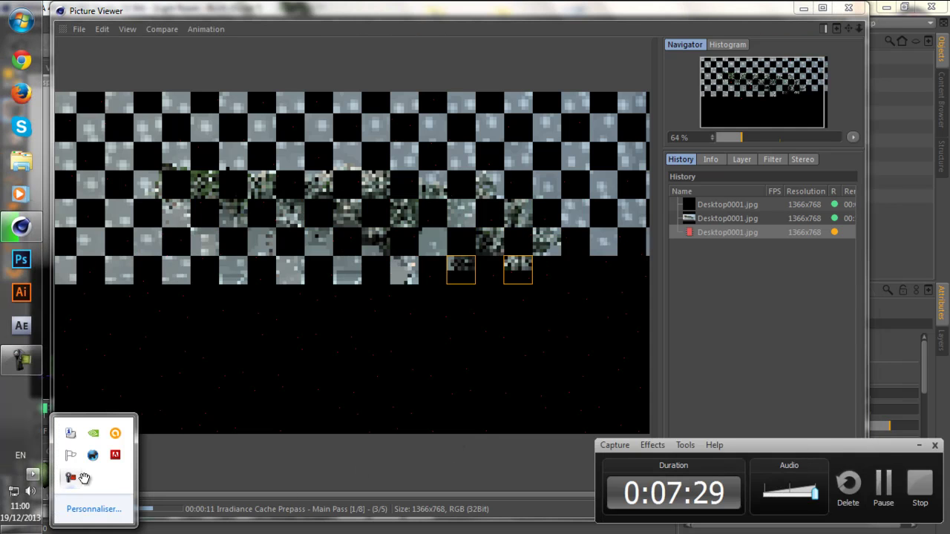
left_click(883, 486)
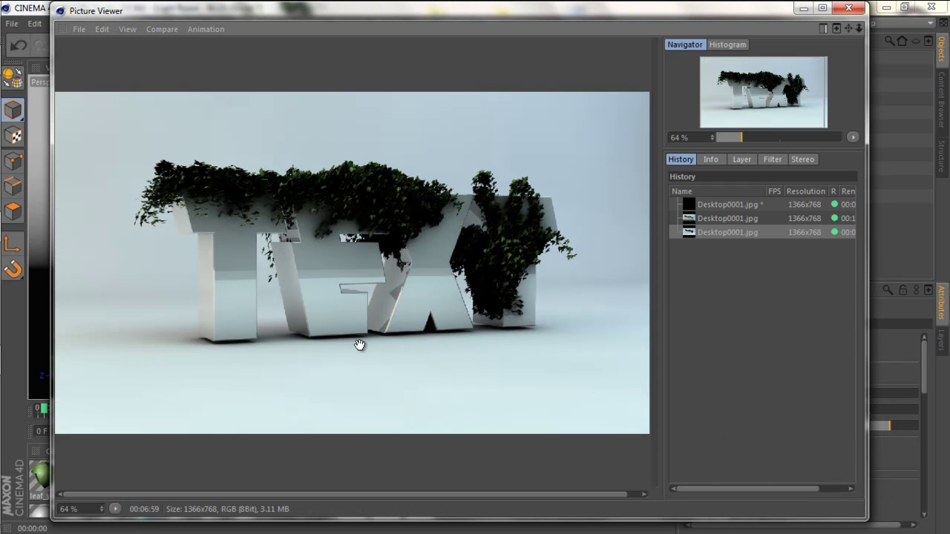
Step: Try a Picture Viewer filter on the render with 3% brightness, -5% contrast, 0.5 exposure and 55% saturation, and disable it
scroll(413, 262, "up", 1)
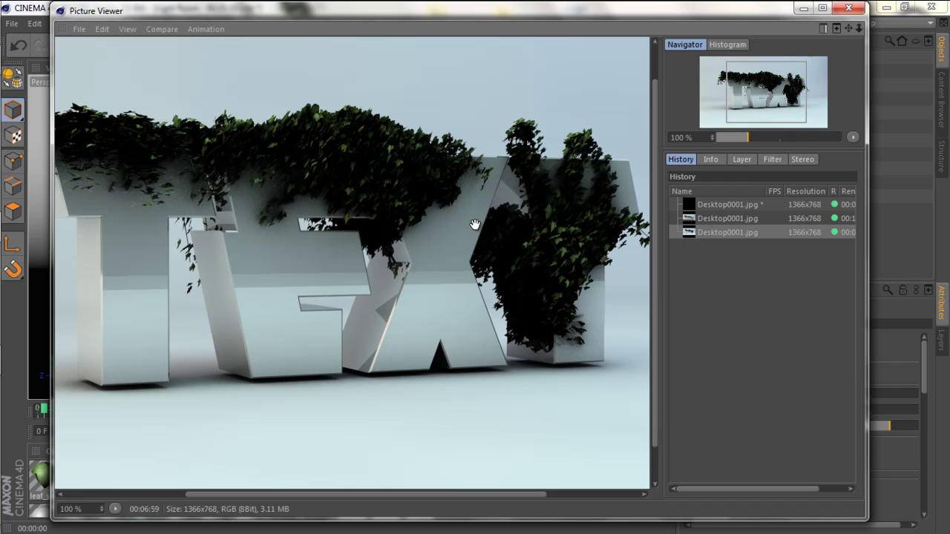
scroll(475, 226, "down", 1)
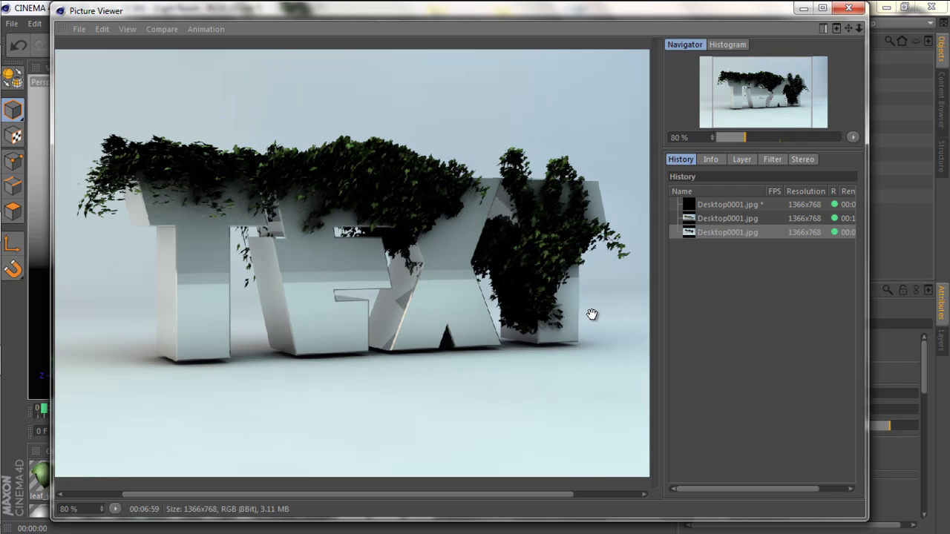
left_click(770, 160)
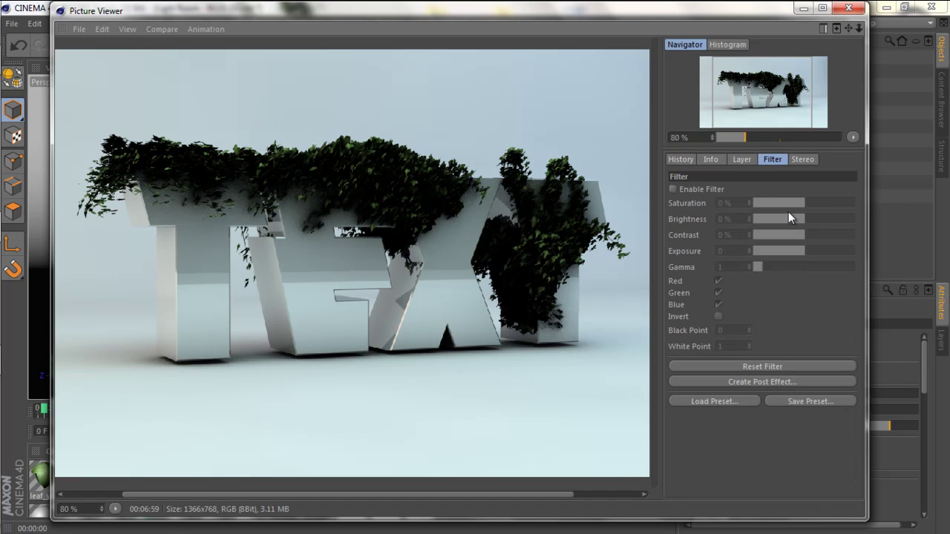
left_click(670, 189)
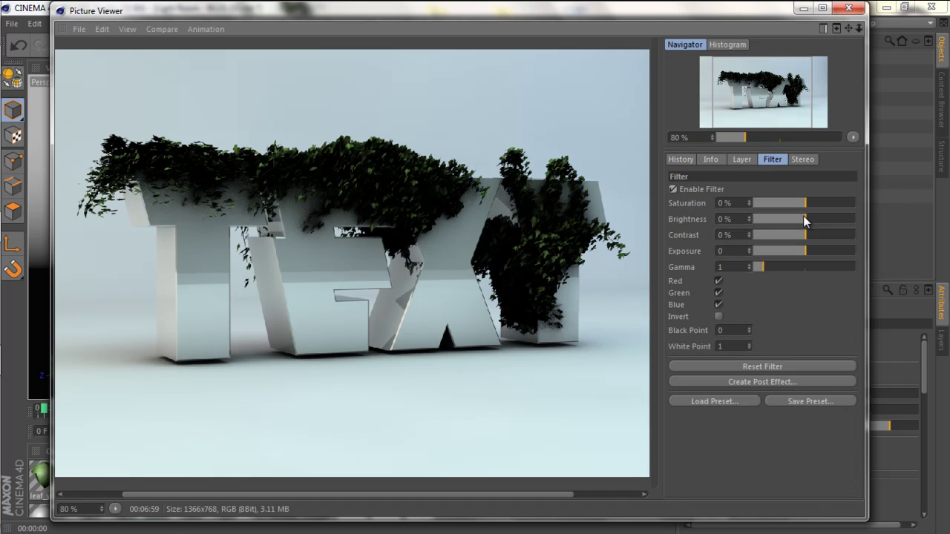
left_click_drag(812, 220, 808, 251)
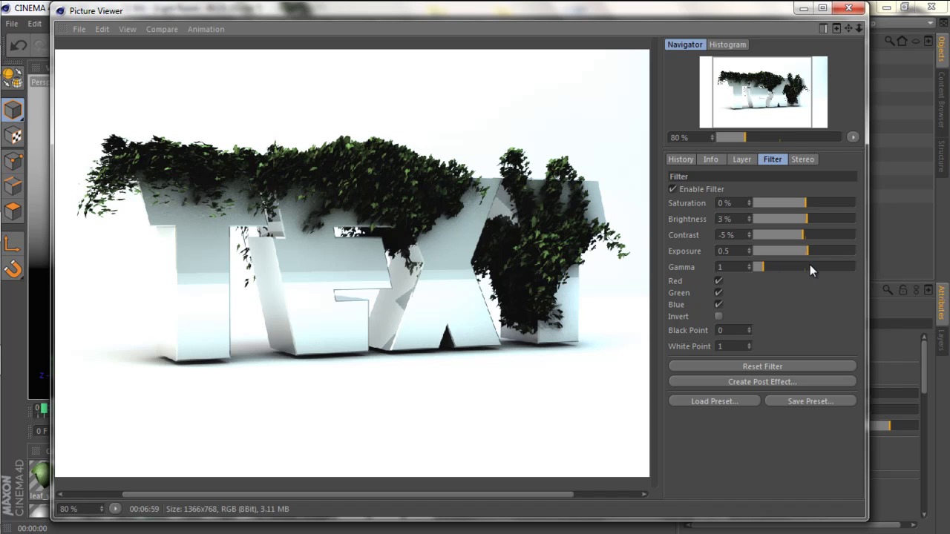
left_click_drag(804, 204, 834, 207)
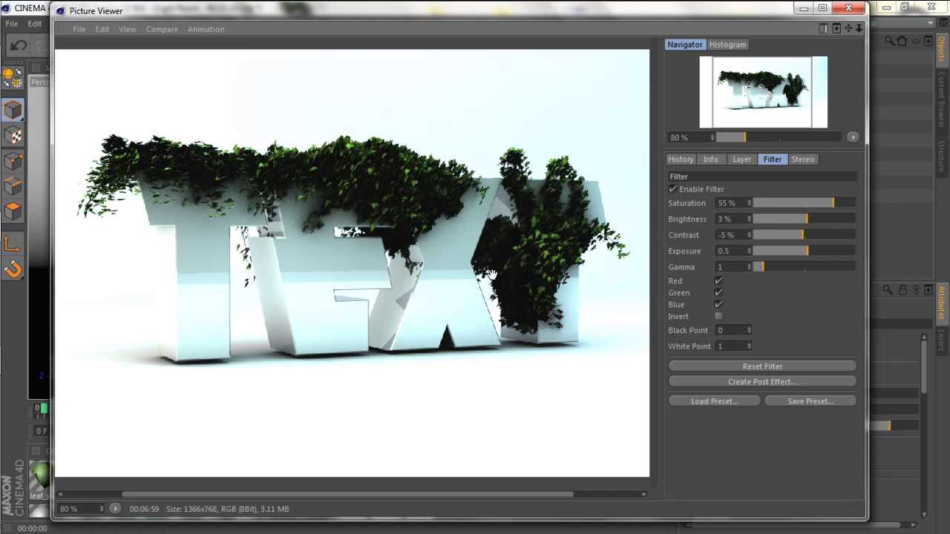
left_click(673, 190)
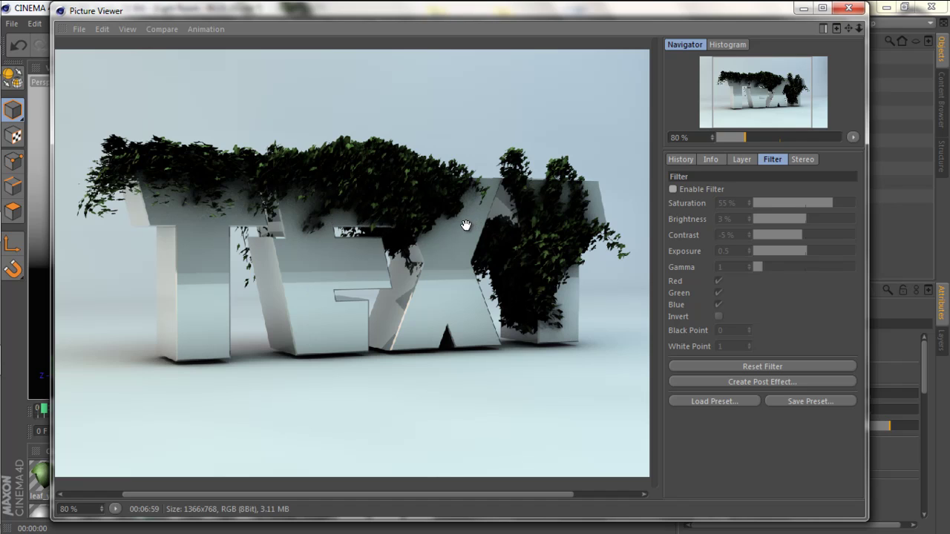
scroll(430, 215, "down", 2)
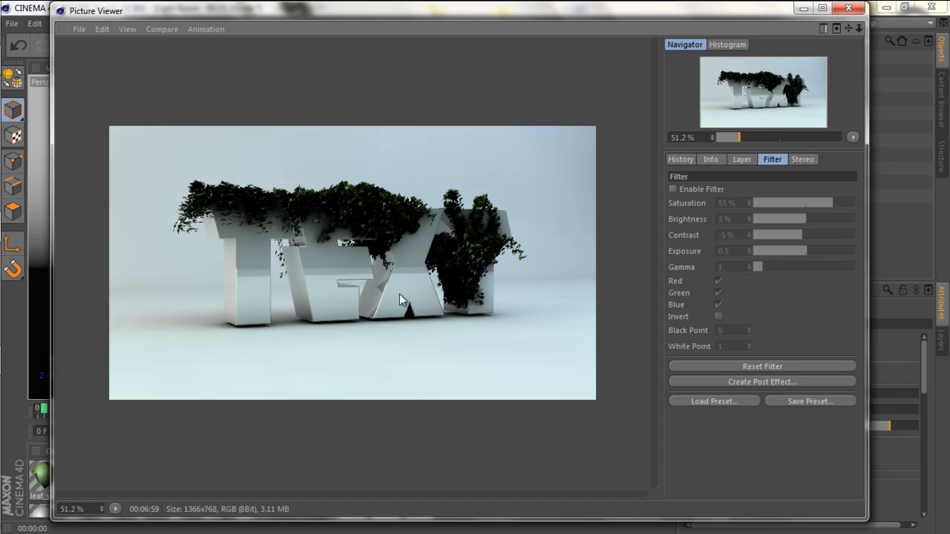
scroll(399, 294, "up", 1)
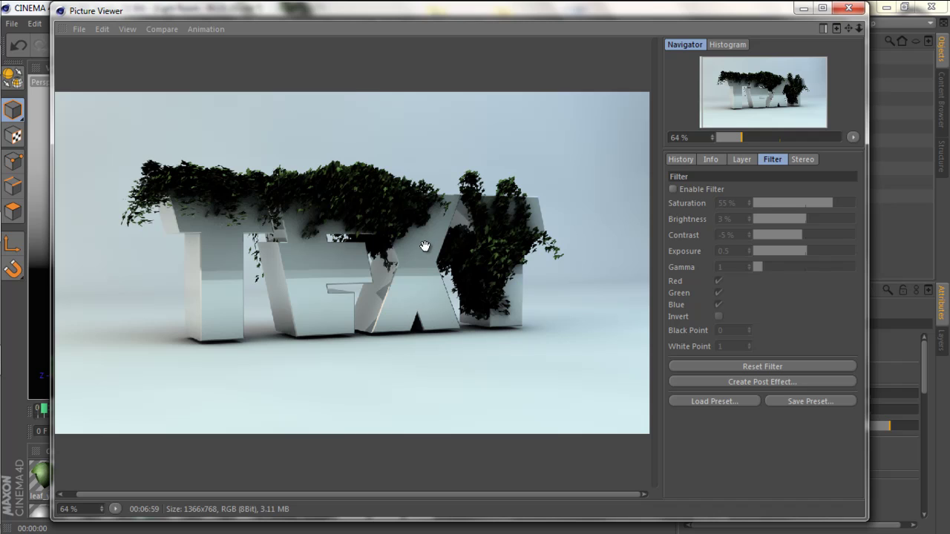
scroll(399, 282, "up", 1)
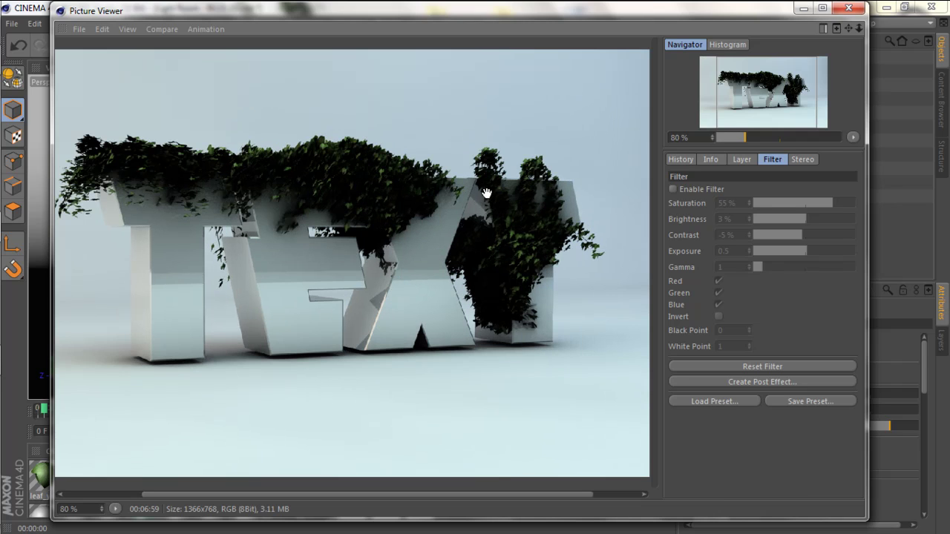
left_click_drag(382, 268, 408, 264)
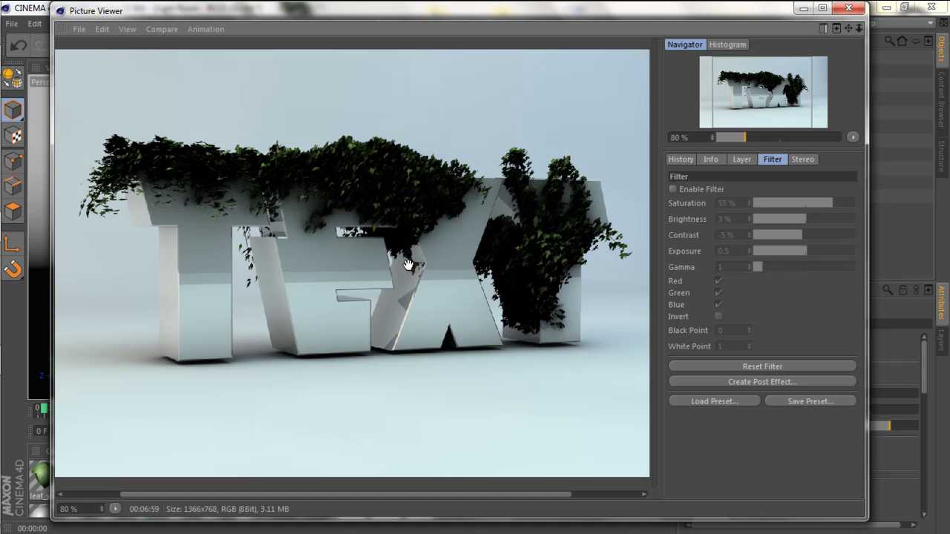